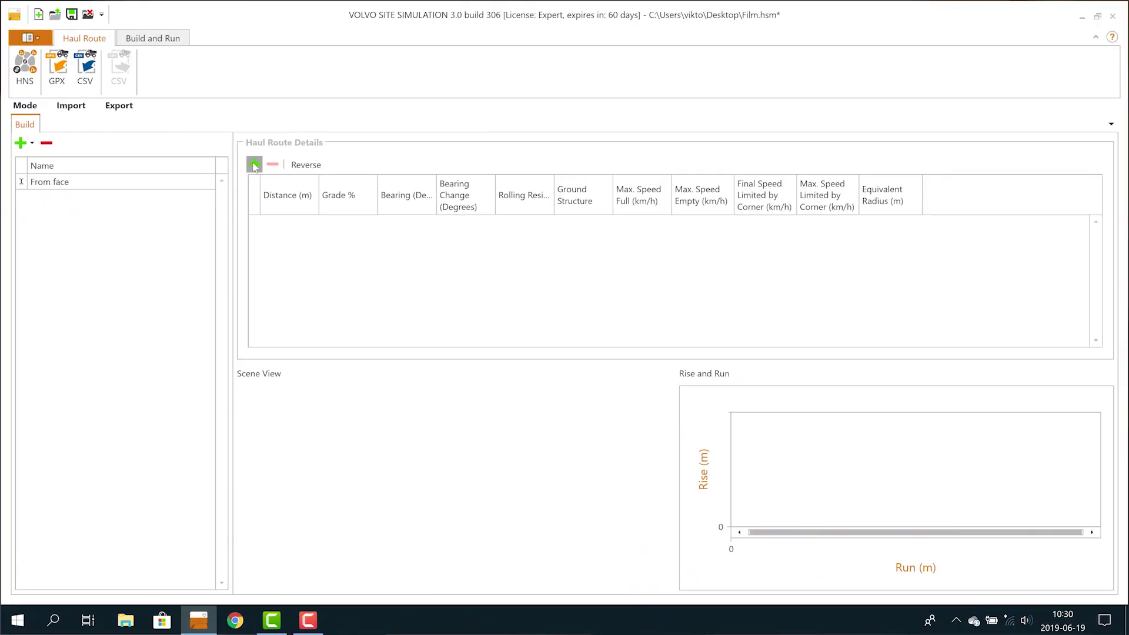
- Add a new segment to the haul route and enter a 30 m distance for it
{"action": "left_click", "coordinate": [255, 164]}
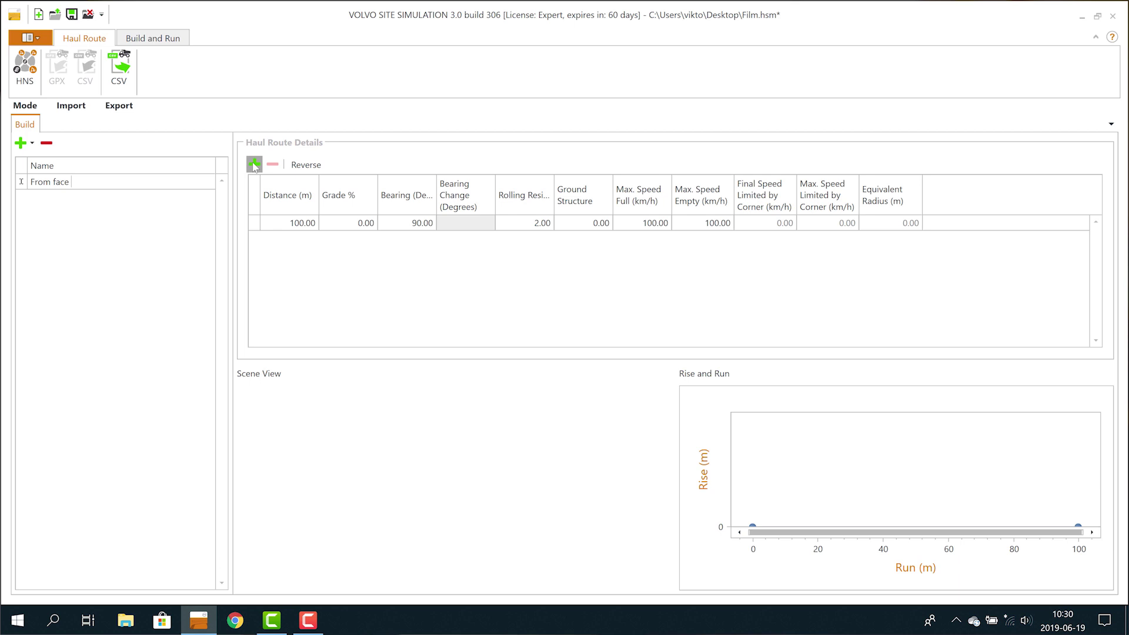
{"action": "left_click", "coordinate": [234, 342]}
{"action": "type", "text": "30"}
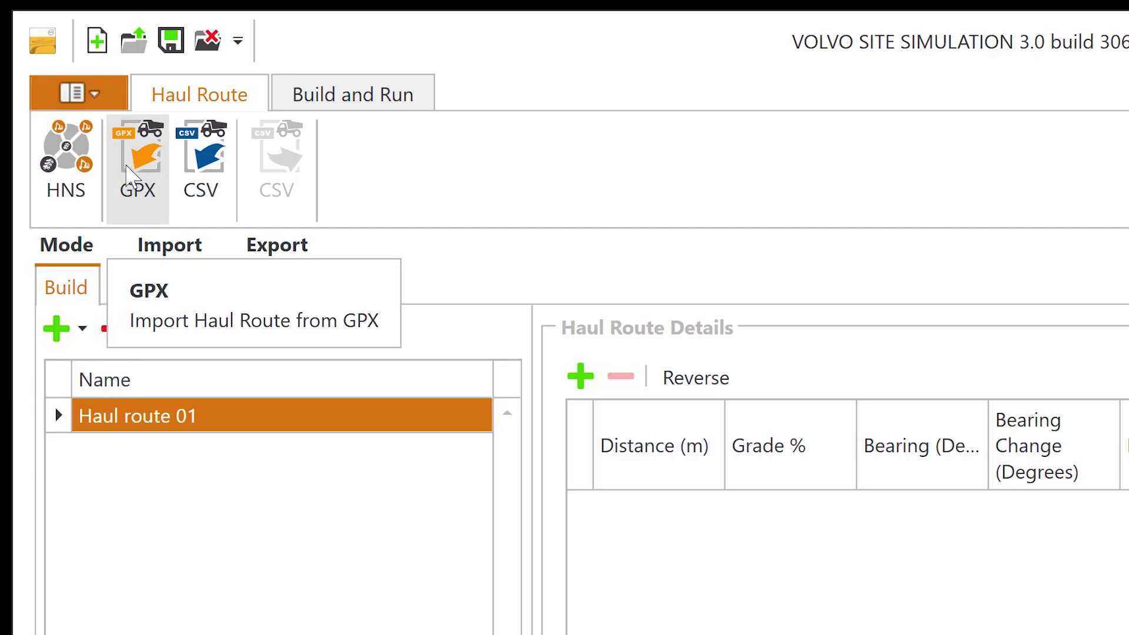
- Import the FROMCOFFETO GPX track from the Leberia folder as Haul route 01's road
{"action": "left_click", "coordinate": [132, 175]}
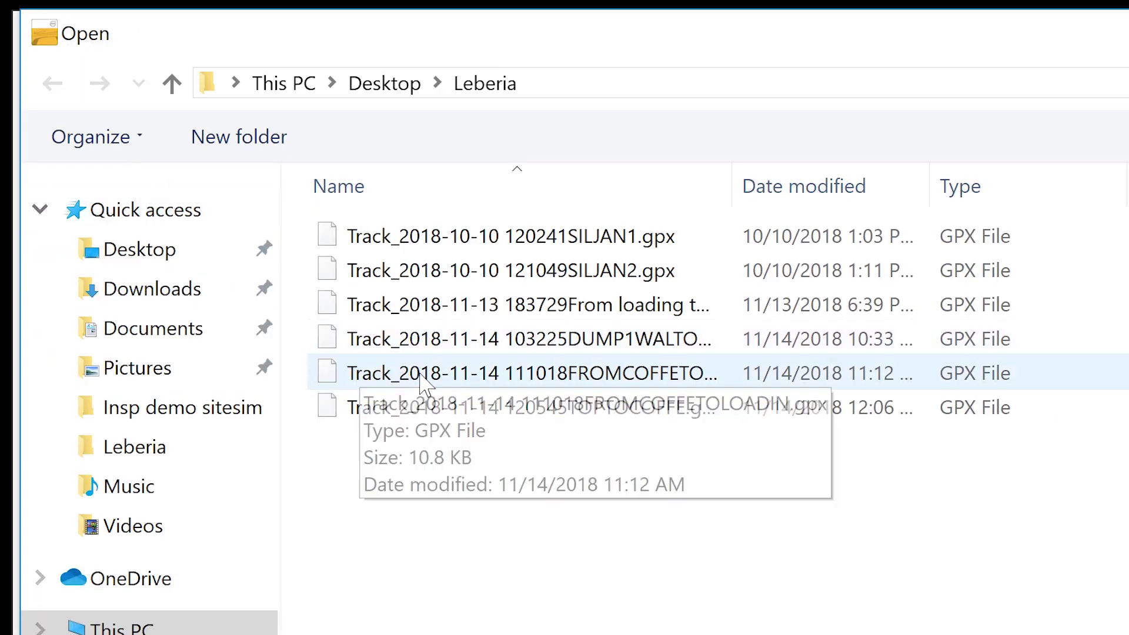
{"action": "double_click", "coordinate": [412, 373]}
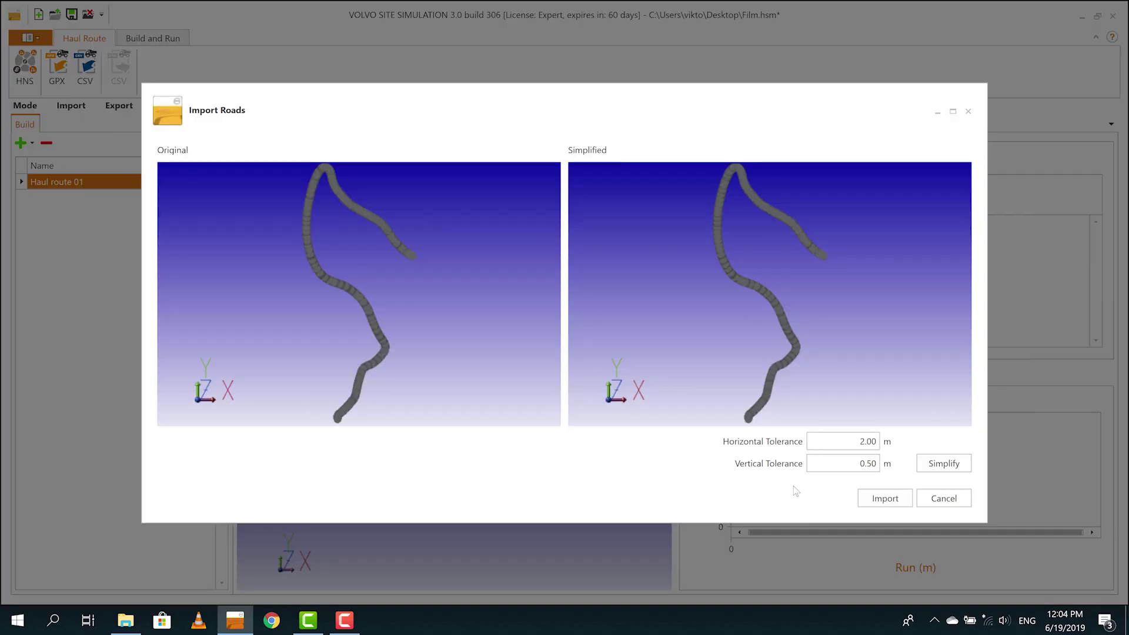
{"action": "left_click", "coordinate": [880, 499]}
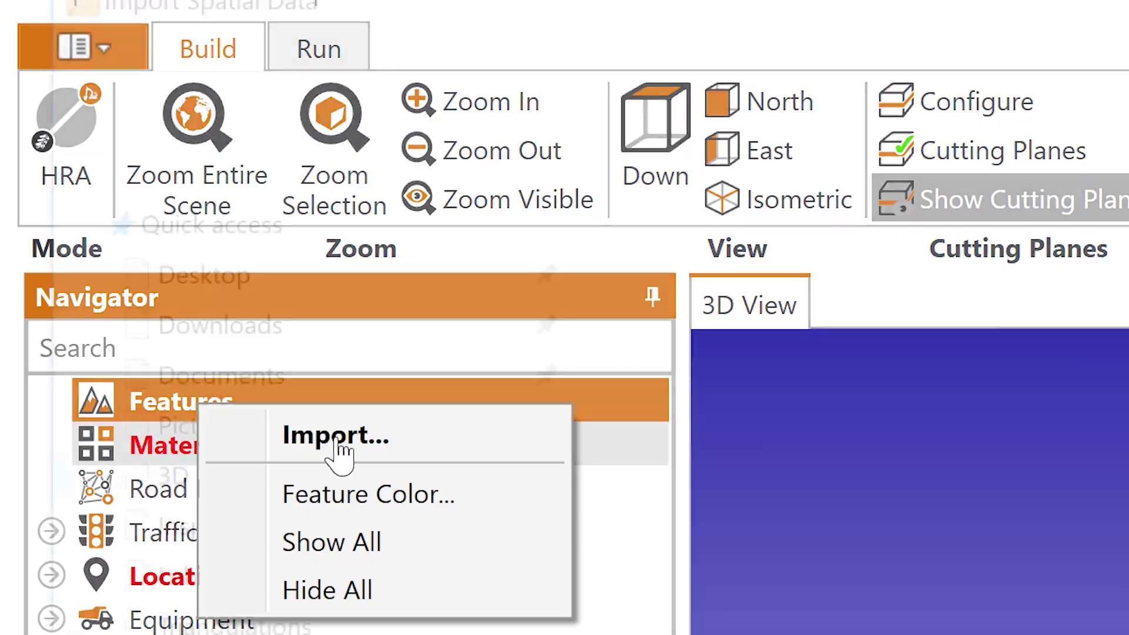
- Import the model.obj surface into Features and draw a new road across it
{"action": "left_click", "coordinate": [714, 255]}
{"action": "double_click", "coordinate": [713, 254]}
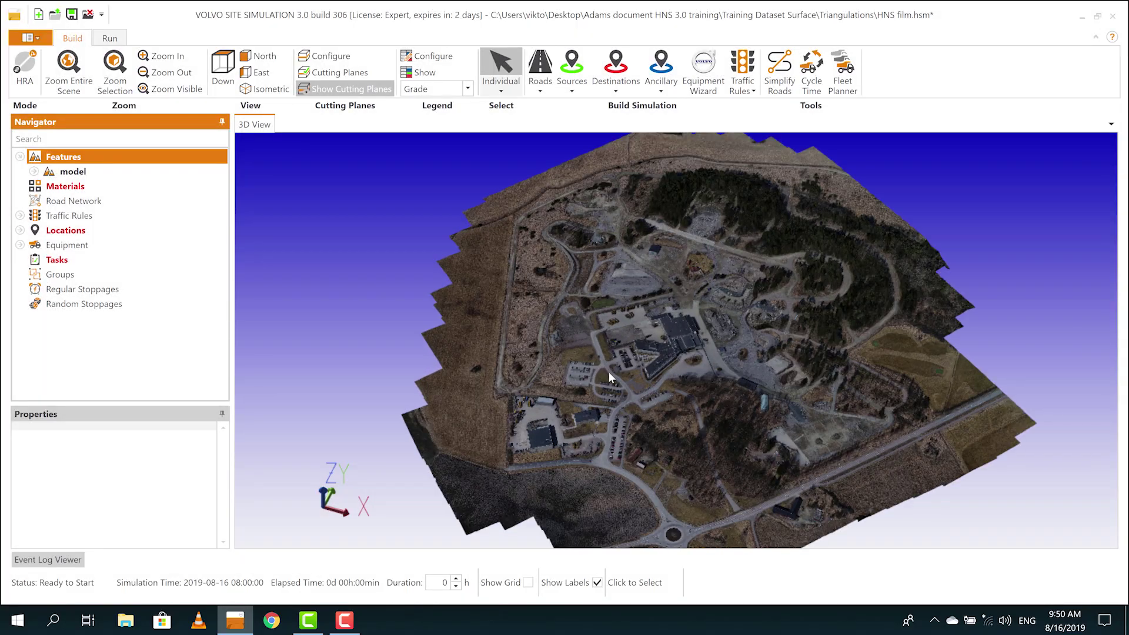
{"action": "scroll", "coordinate": [607, 371], "scroll_direction": "up", "scroll_amount": 3}
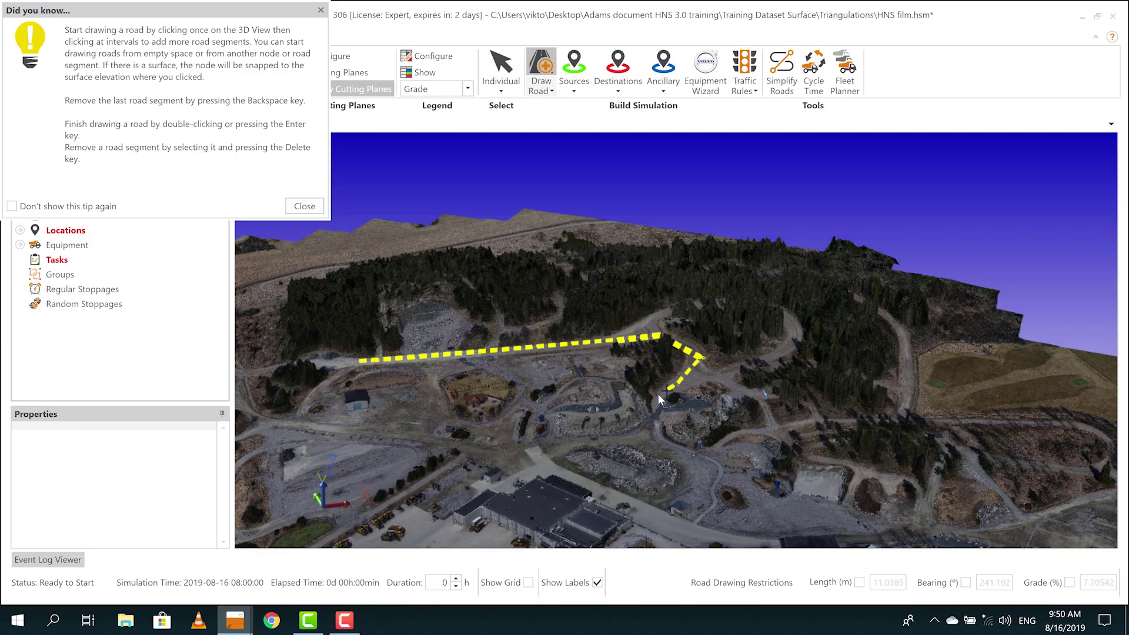
{"action": "double_click", "coordinate": [640, 441]}
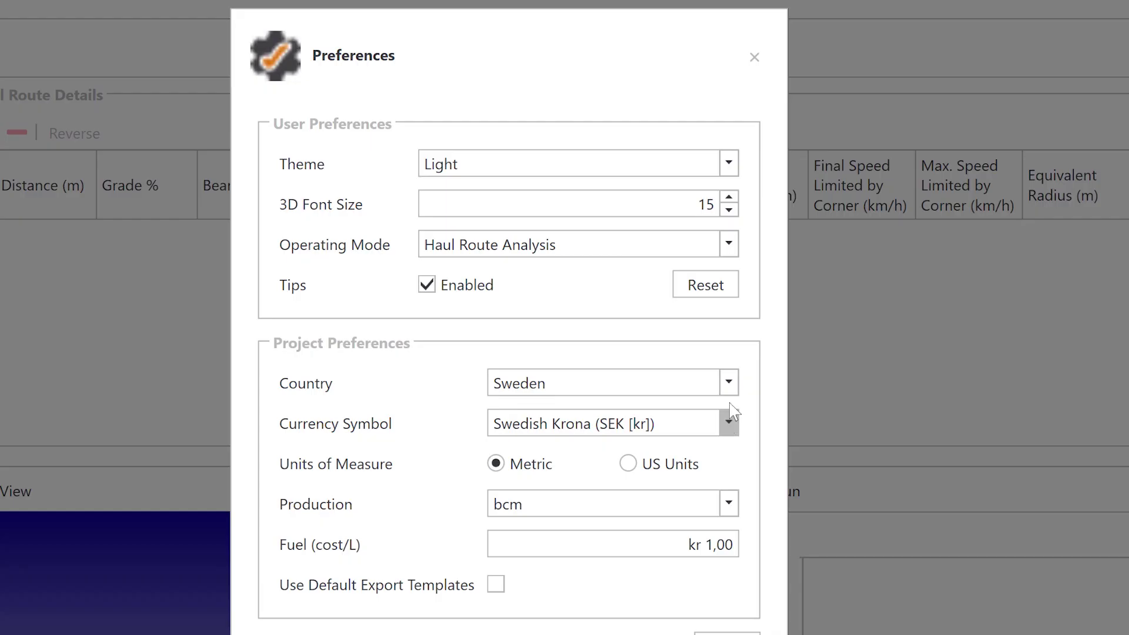
- Set Preferences to country Germany, currency Euro (EUR [€]) and production unit t
{"action": "left_click", "coordinate": [728, 383]}
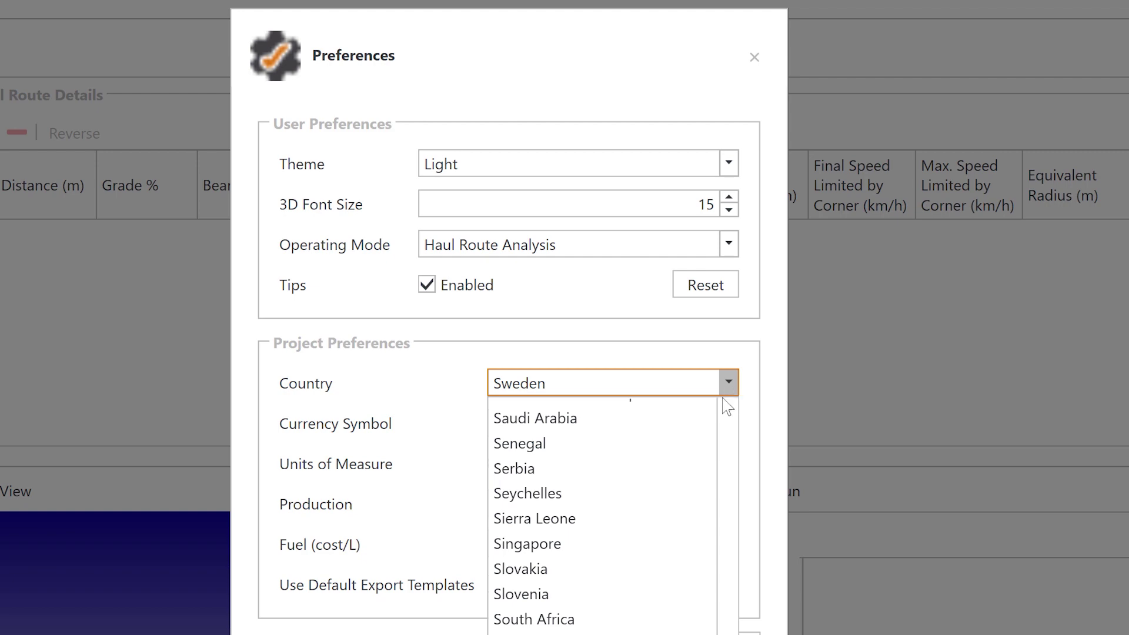
{"action": "scroll", "coordinate": [662, 491], "scroll_direction": "up", "scroll_amount": 20}
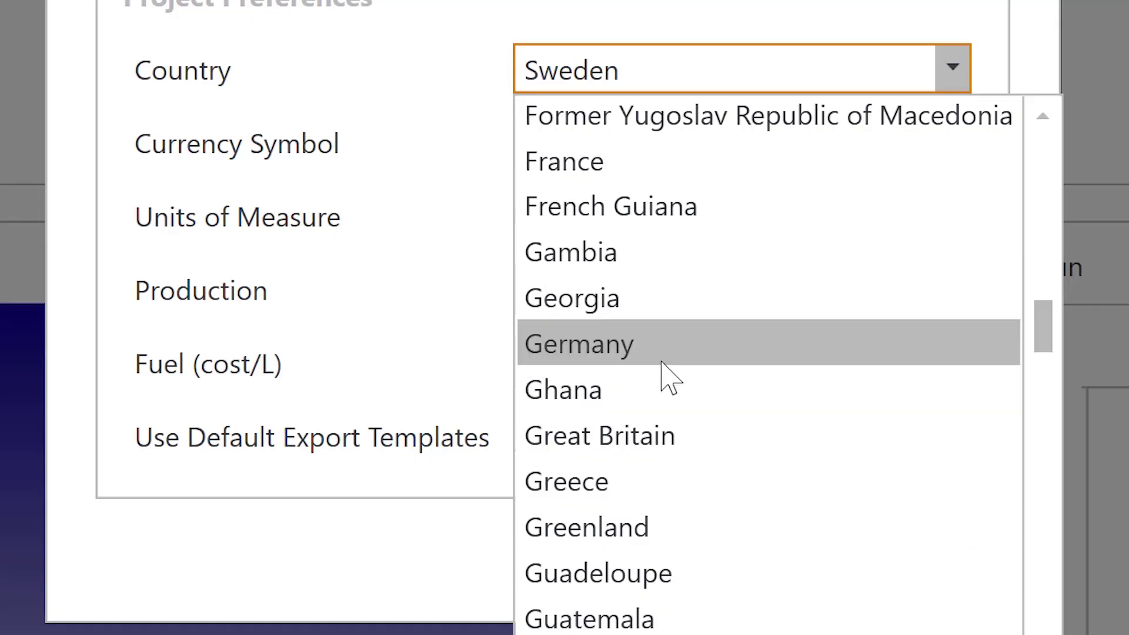
{"action": "left_click", "coordinate": [668, 371]}
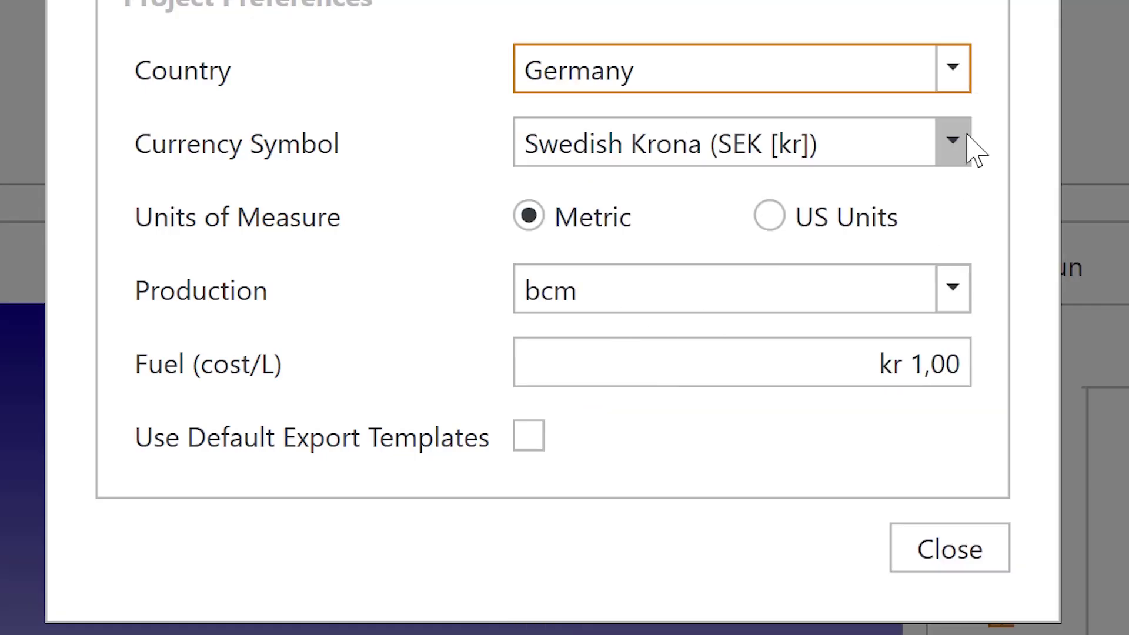
{"action": "left_click", "coordinate": [957, 159]}
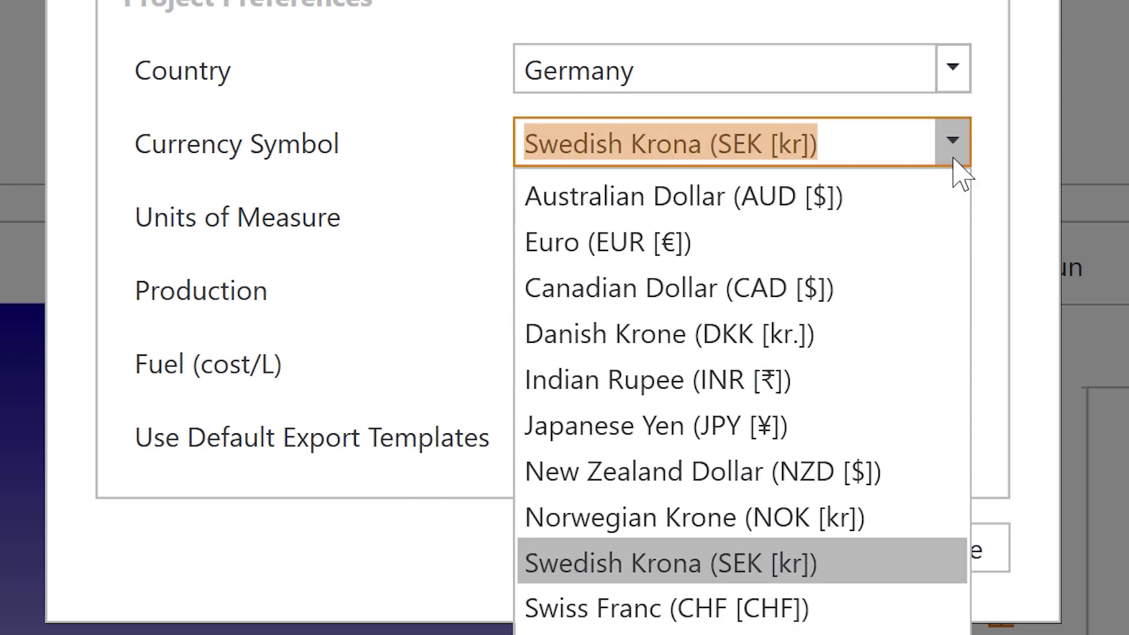
{"action": "left_click", "coordinate": [675, 247]}
{"action": "left_click", "coordinate": [733, 293]}
{"action": "left_click", "coordinate": [952, 289]}
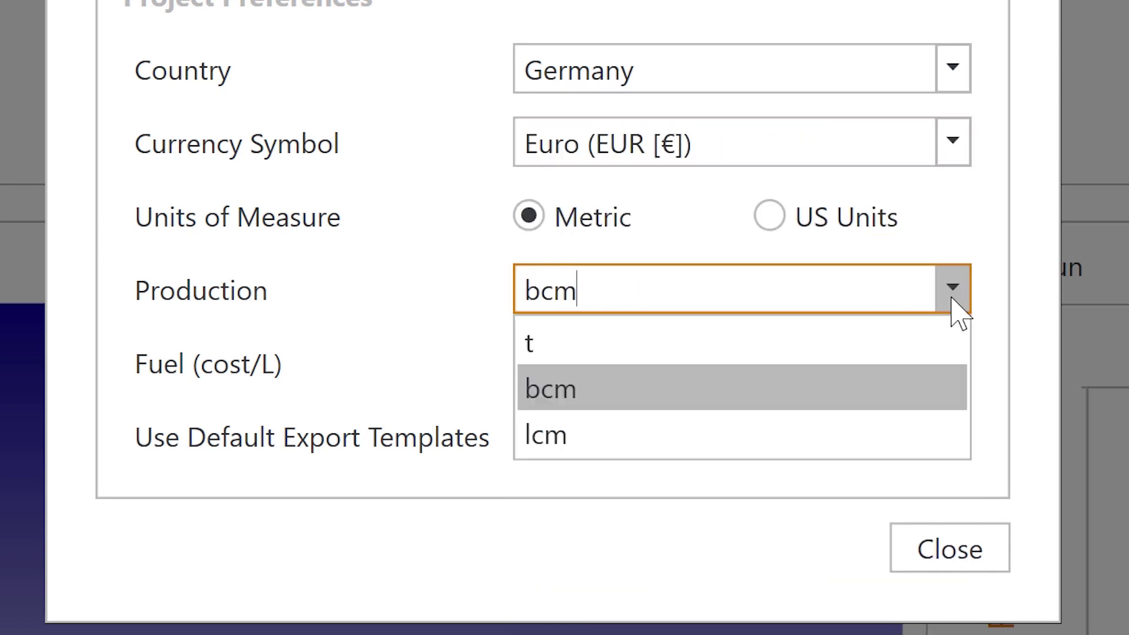
{"action": "left_click", "coordinate": [553, 344]}
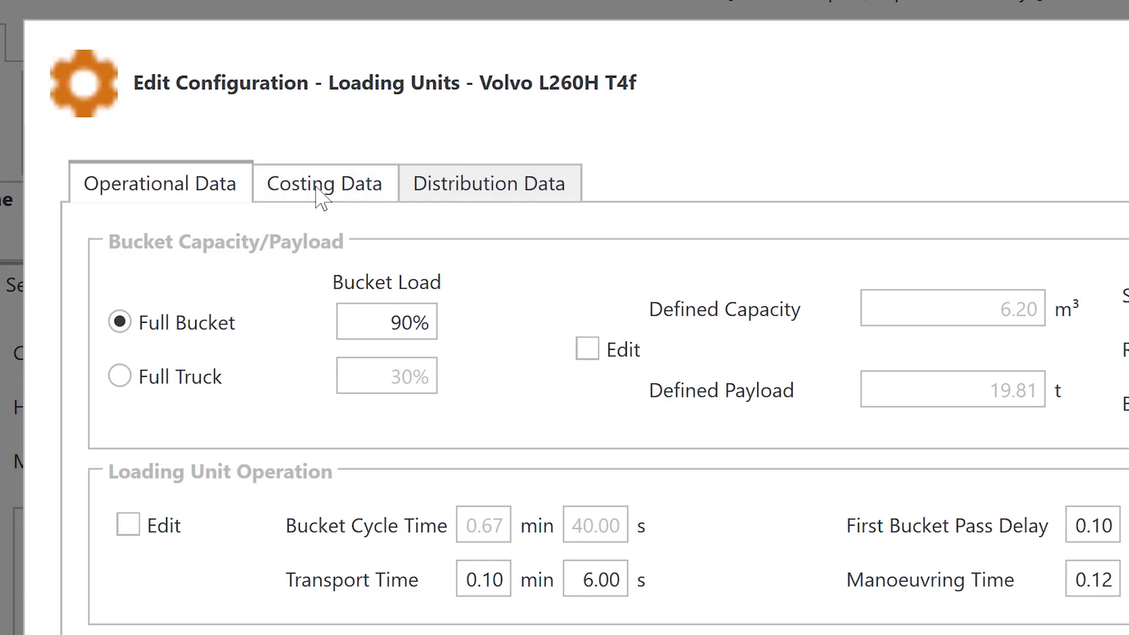
- Enter L260H T4f costing: €350,000 purchase price, 20% residual, €7,000 interest, €200 insurance
{"action": "left_click", "coordinate": [321, 188]}
{"action": "left_click", "coordinate": [516, 386]}
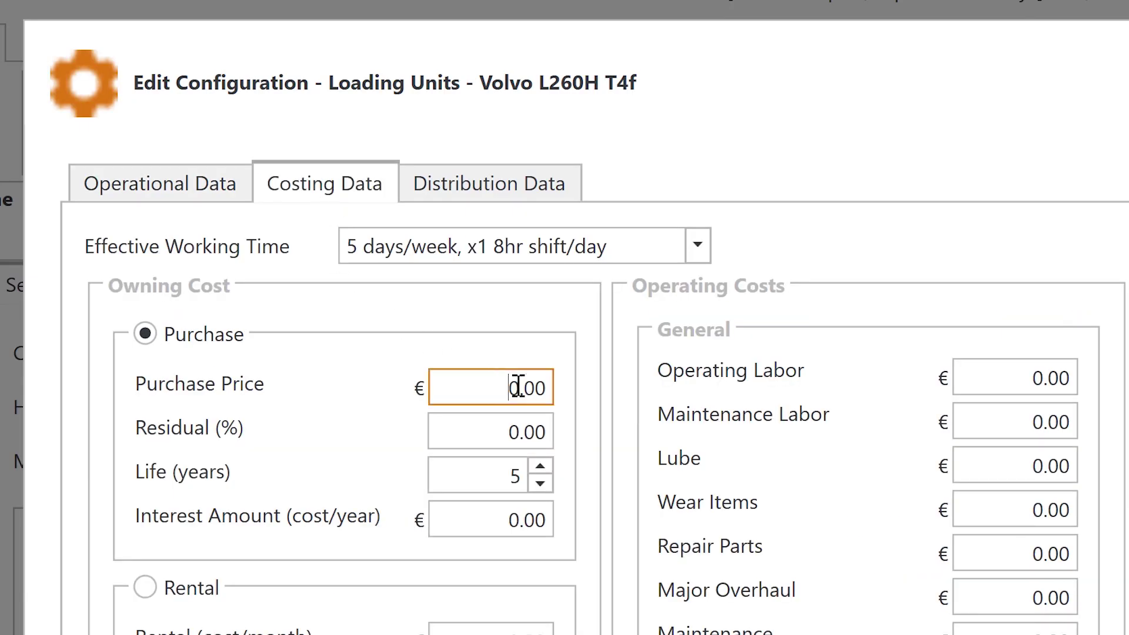
{"action": "type", "text": "350,00"}
{"action": "left_click", "coordinate": [496, 431]}
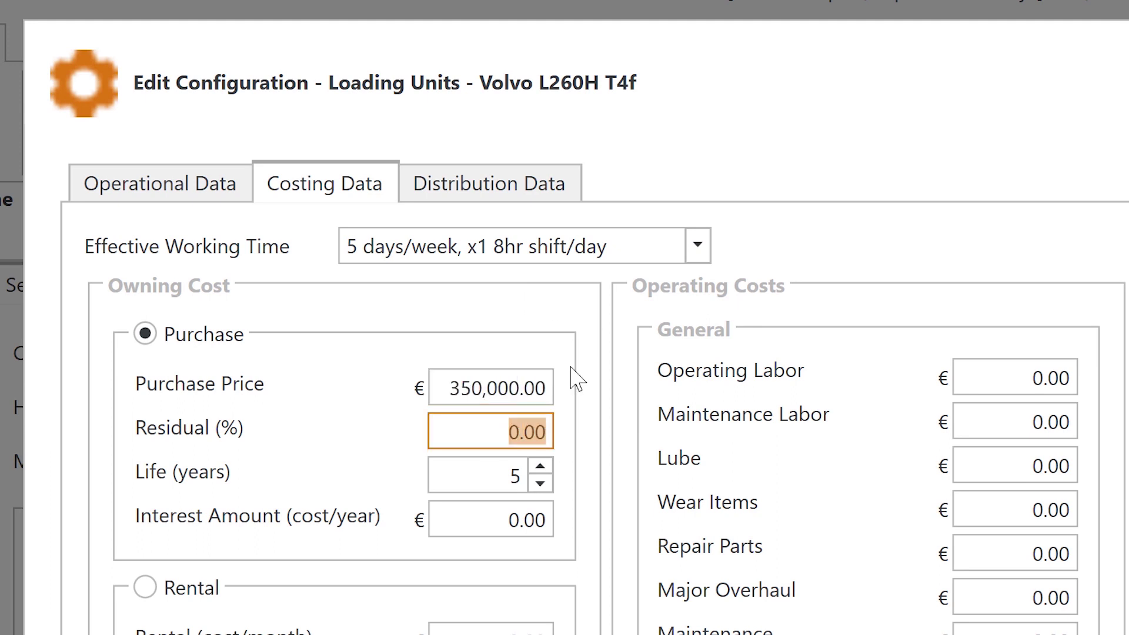
{"action": "type", "text": "0"}
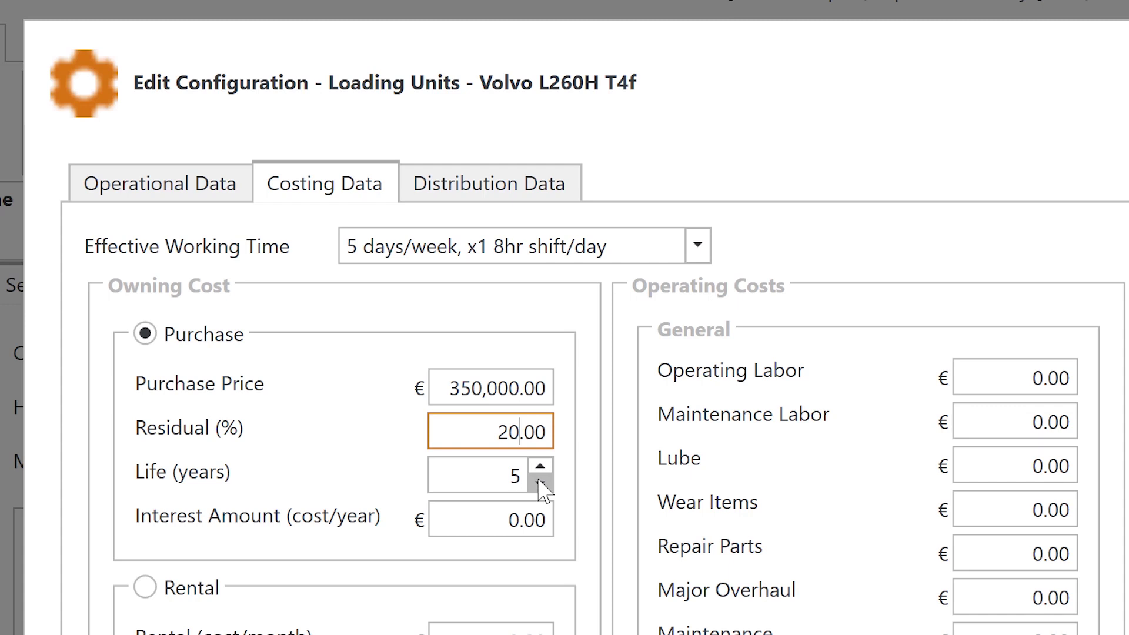
{"action": "left_click", "coordinate": [506, 521]}
{"action": "type", "text": "00"}
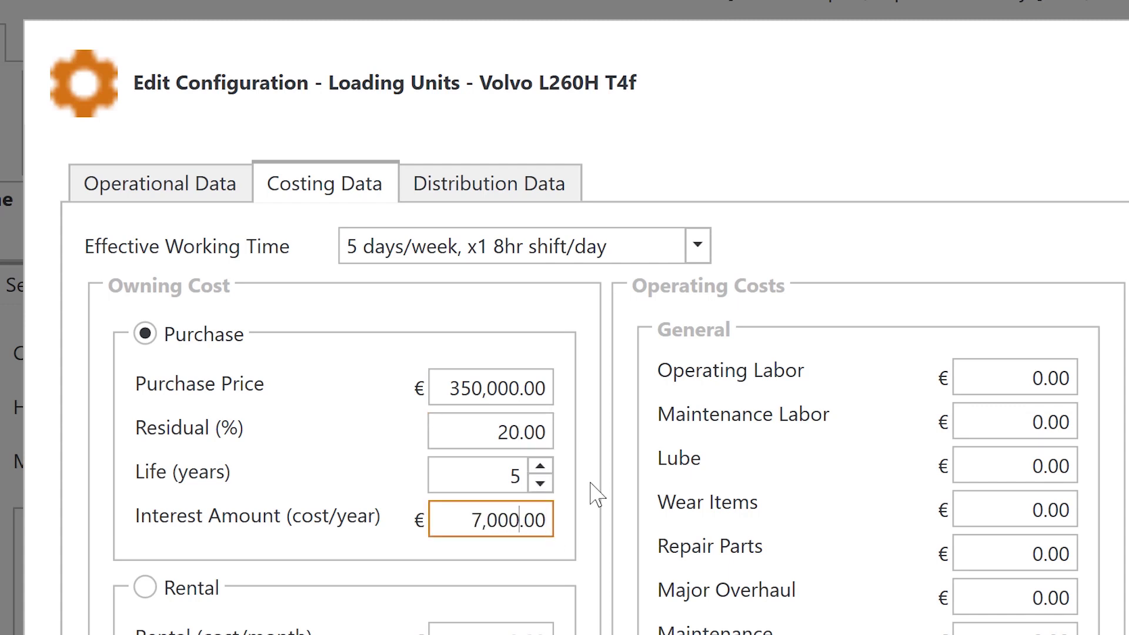
{"action": "left_click", "coordinate": [505, 430]}
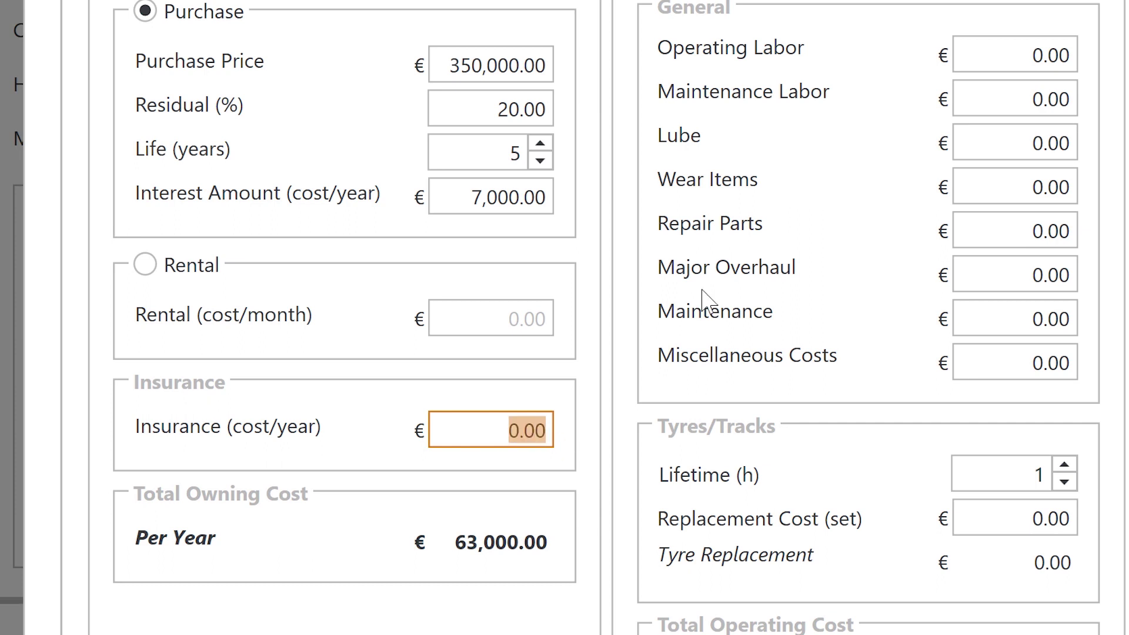
{"action": "type", "text": "0"}
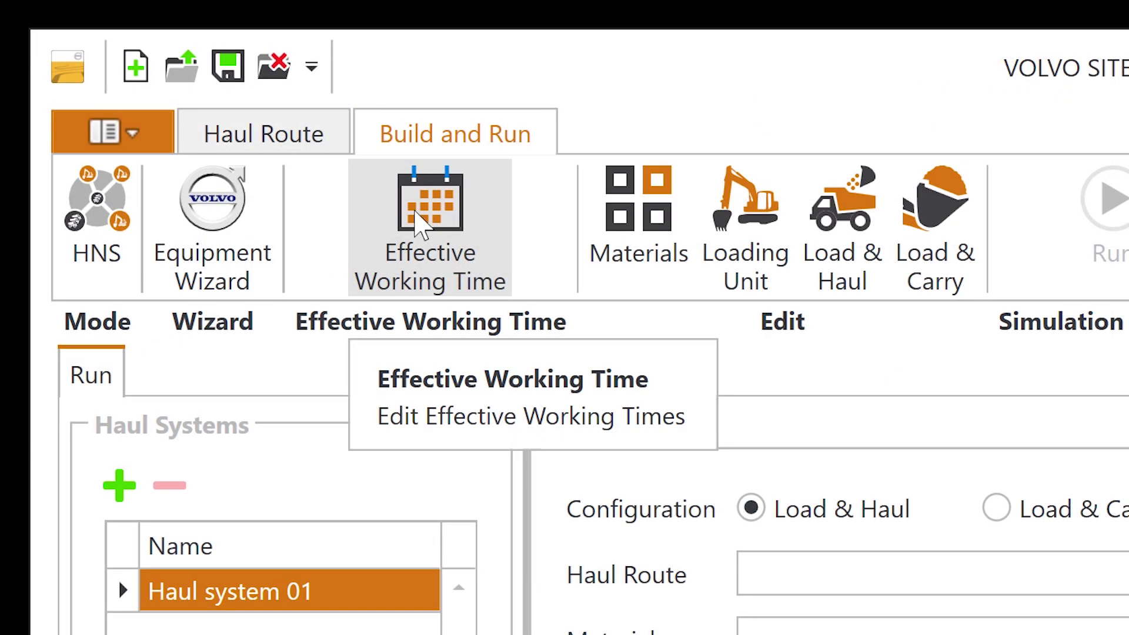
- Review the 7 and 5 days/week schedules and their Sunday and Monday shift counts
{"action": "left_click", "coordinate": [416, 215]}
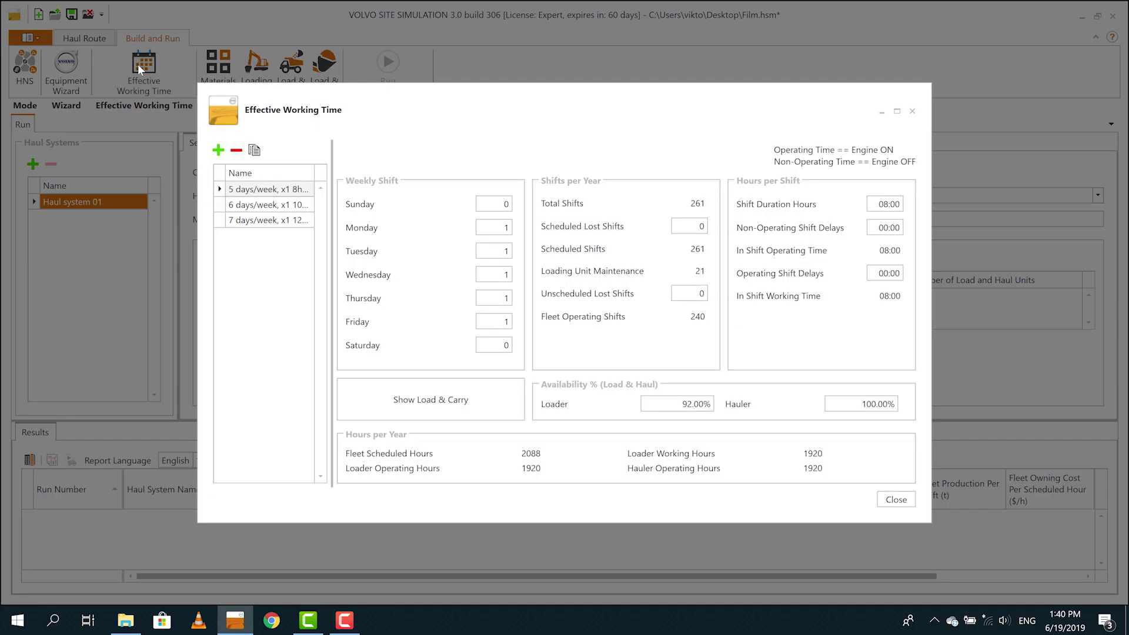
{"action": "left_click", "coordinate": [259, 219]}
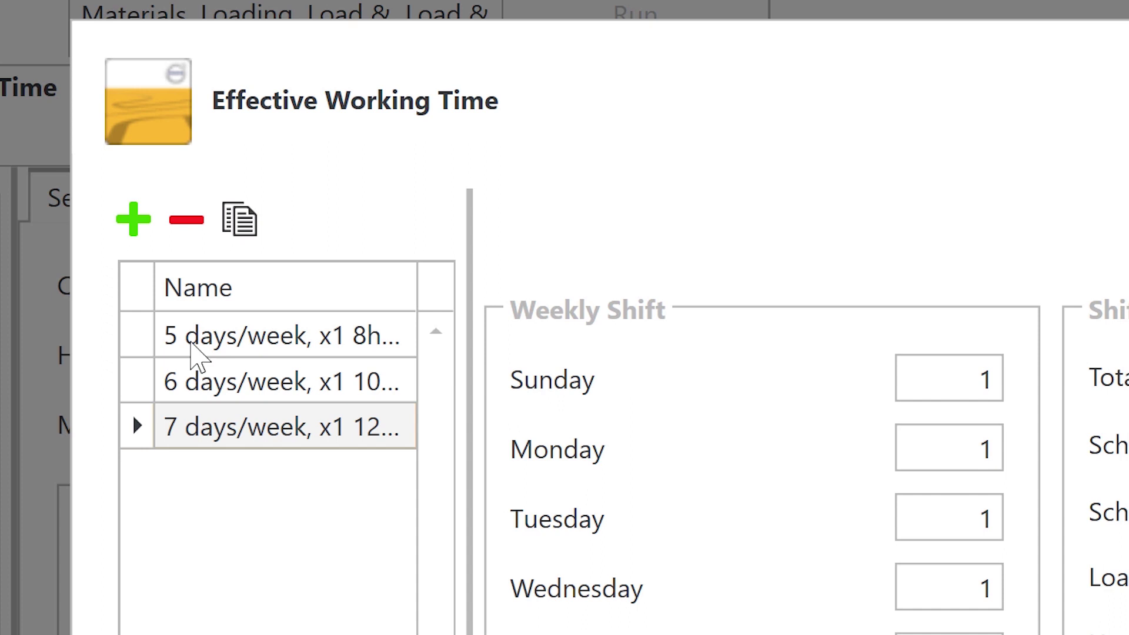
{"action": "left_click", "coordinate": [191, 344]}
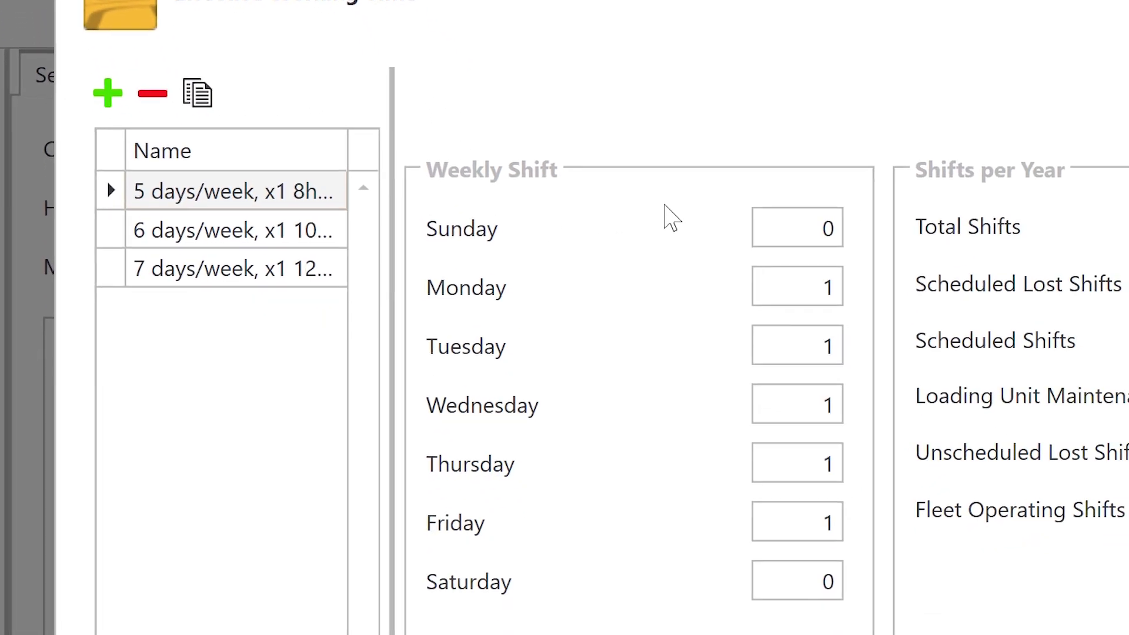
{"action": "left_click", "coordinate": [767, 196]}
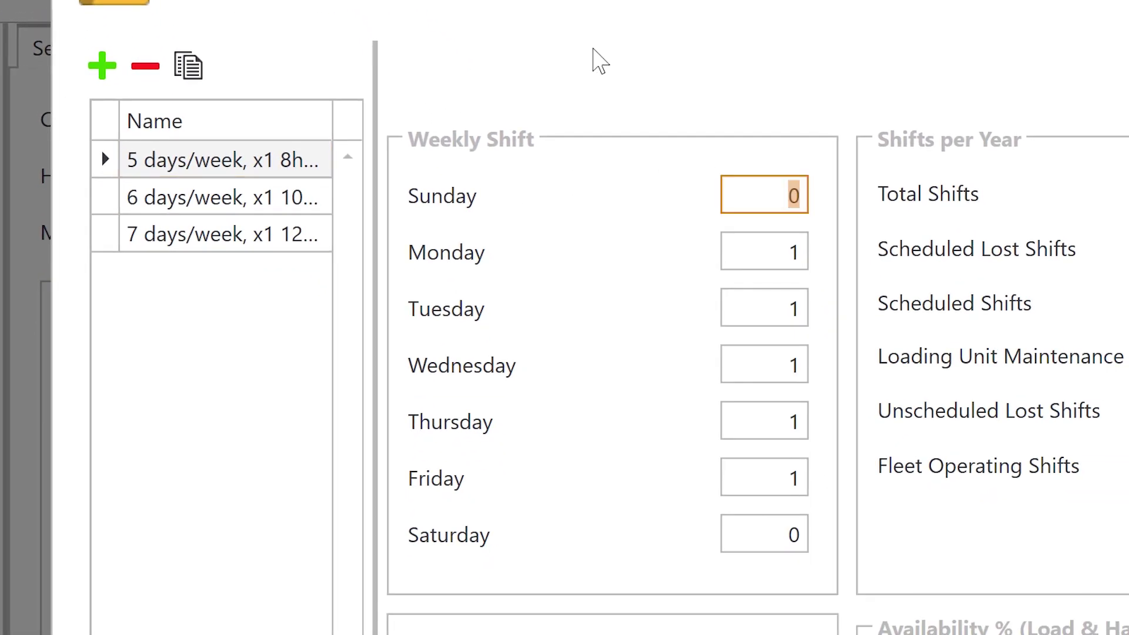
{"action": "left_click", "coordinate": [785, 261]}
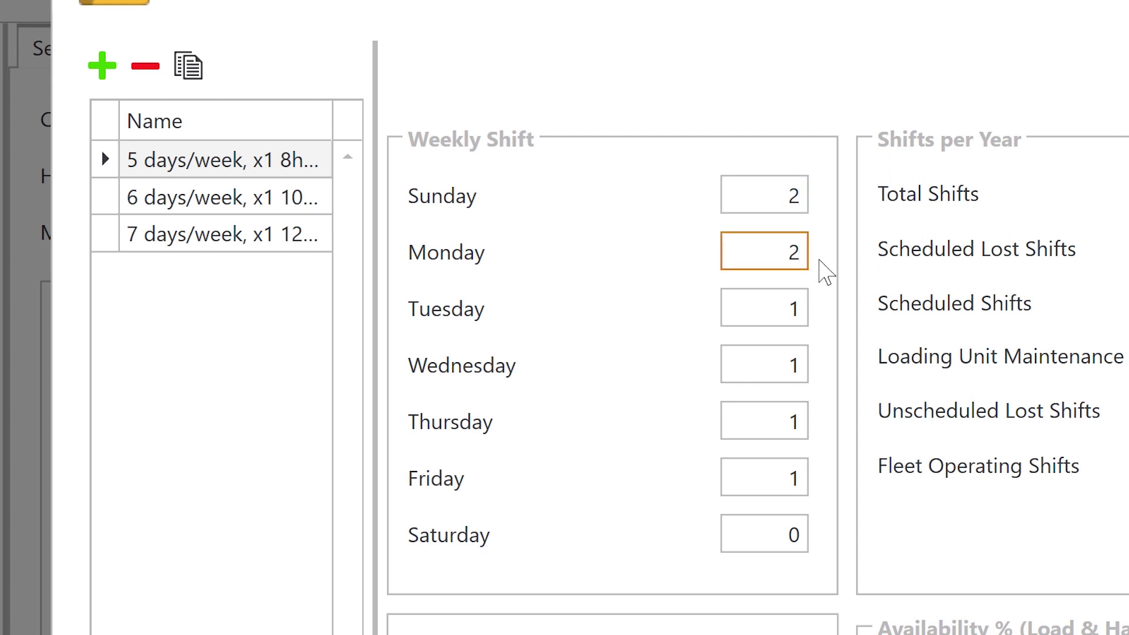
- Change loader availability from 92% to 95% and shift duration to 10:00
{"action": "left_click", "coordinate": [649, 271]}
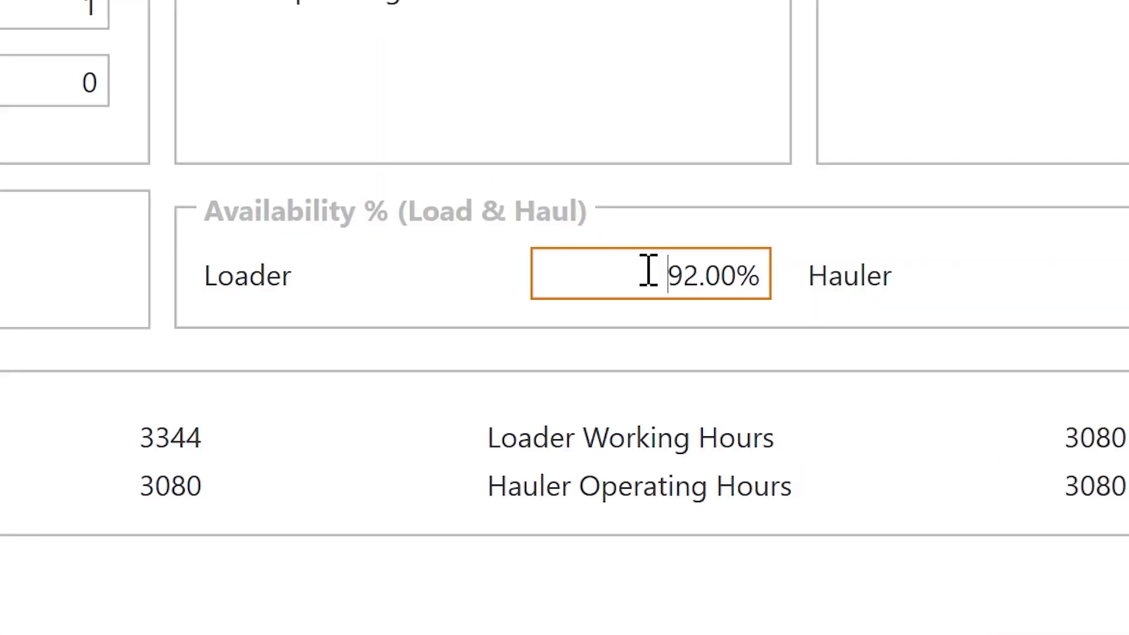
{"action": "left_click_drag", "start_coordinate": [648, 272], "coordinate": [772, 303]}
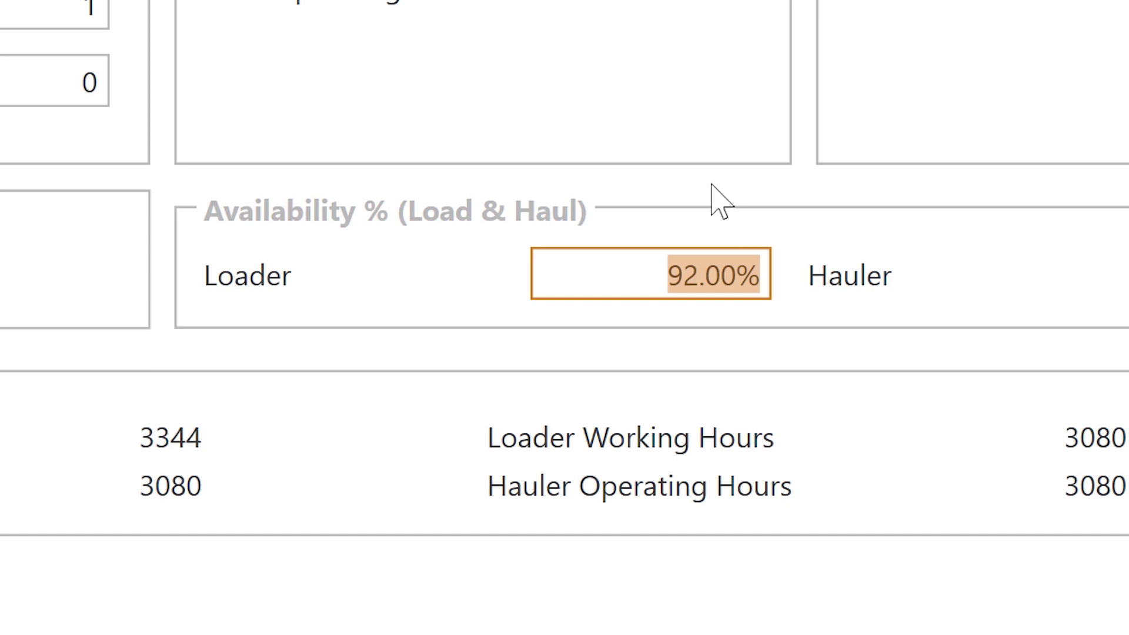
{"action": "type", "text": "0"}
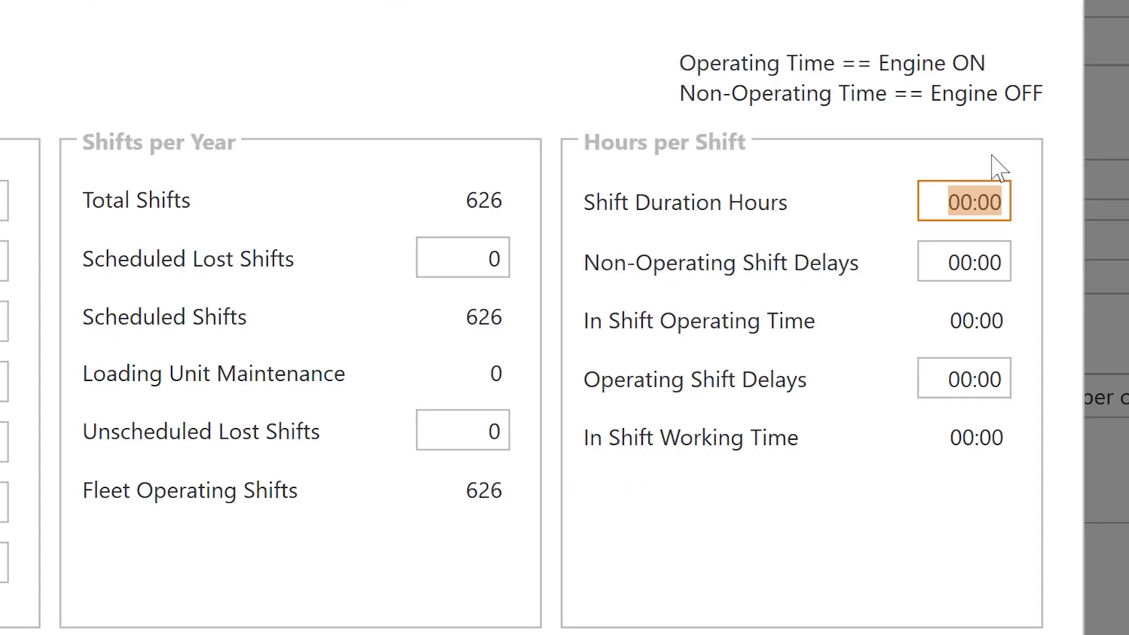
{"action": "type", "text": "0"}
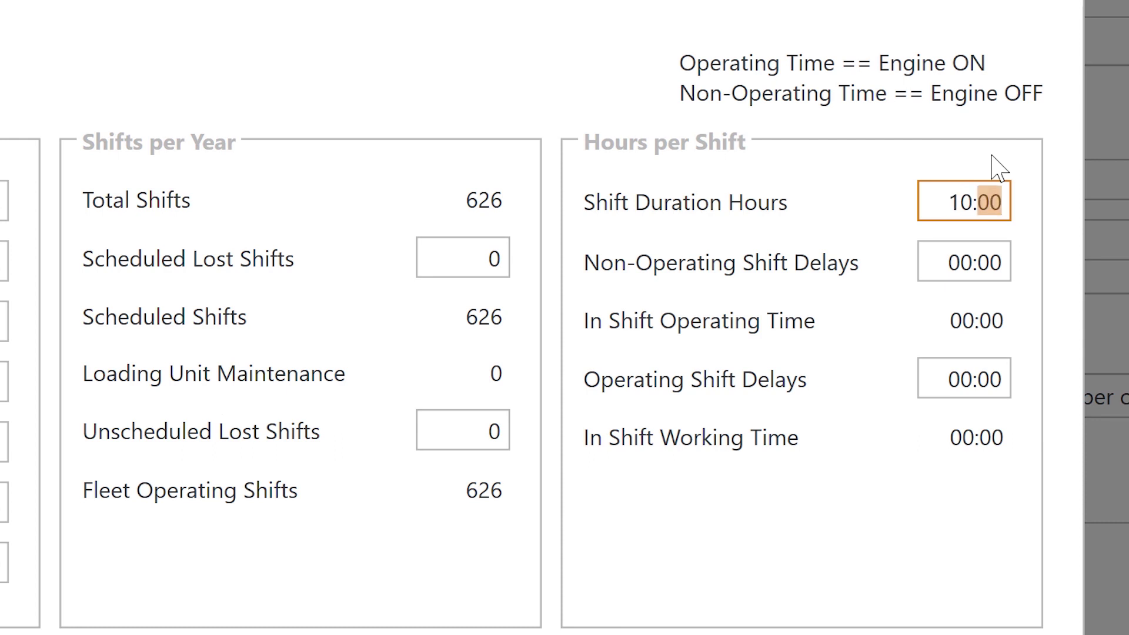
{"action": "key", "text": "Return"}
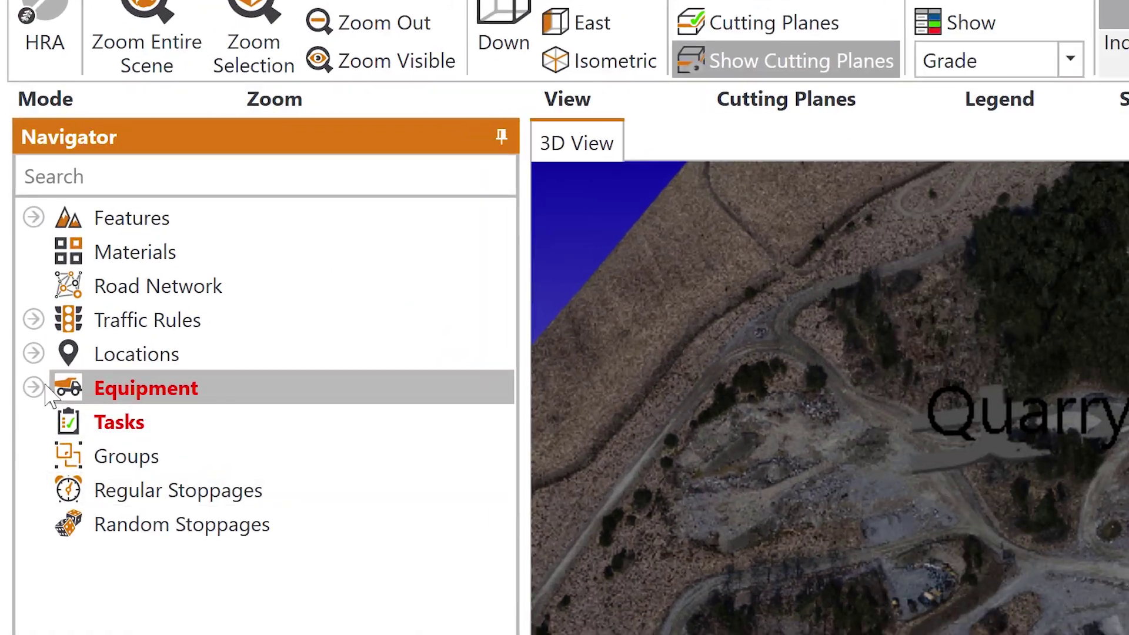
- Search the loading equipment library for EC750 and select the EC750EL T4f excavator
{"action": "left_click", "coordinate": [34, 388]}
{"action": "right_click", "coordinate": [144, 423]}
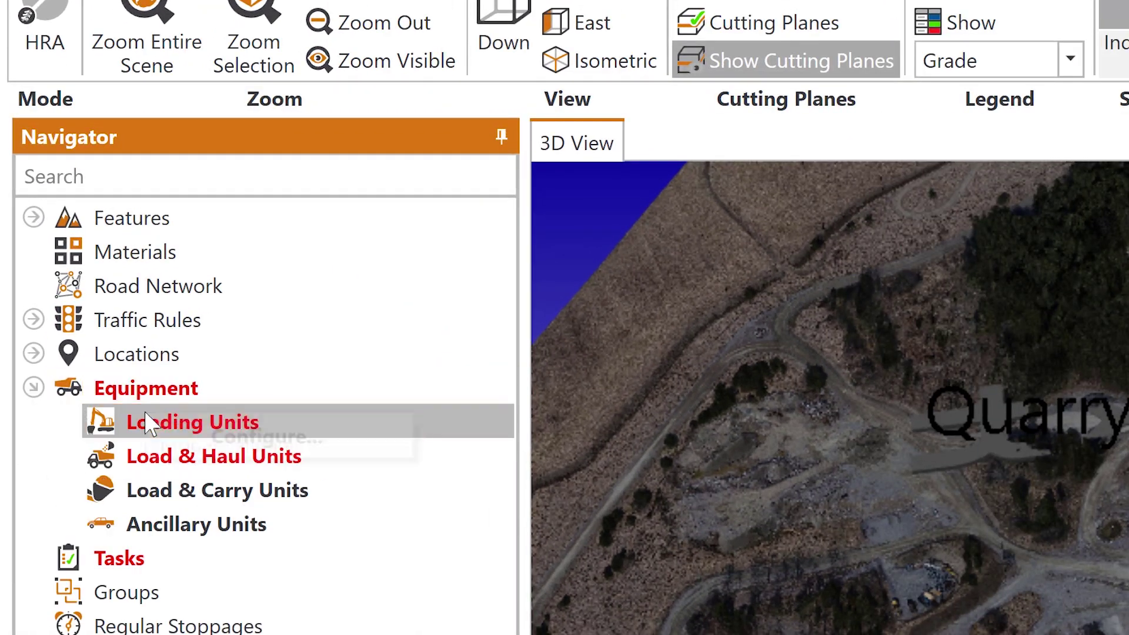
{"action": "left_click", "coordinate": [266, 436]}
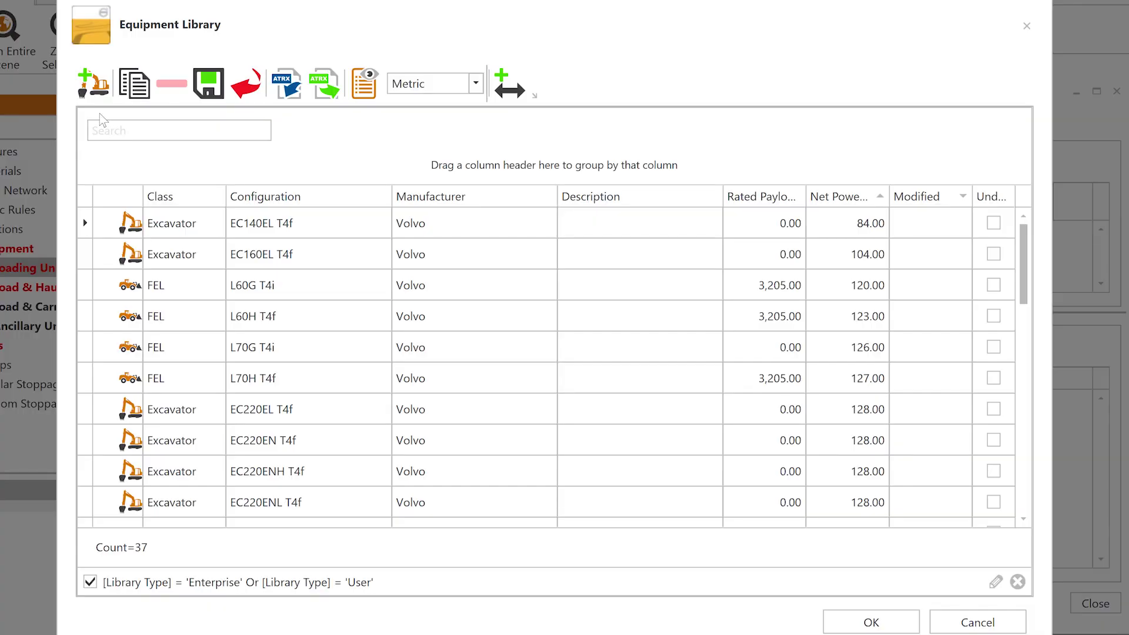
{"action": "left_click", "coordinate": [106, 130]}
{"action": "type", "text": "EC7"}
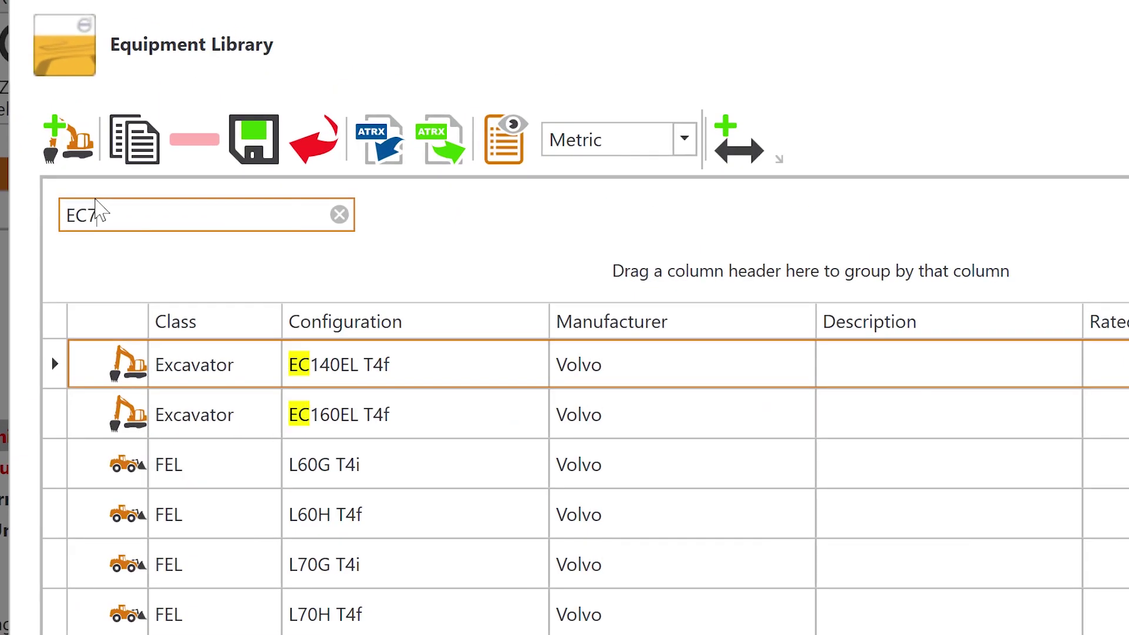
{"action": "type", "text": "50"}
{"action": "left_click", "coordinate": [246, 381]}
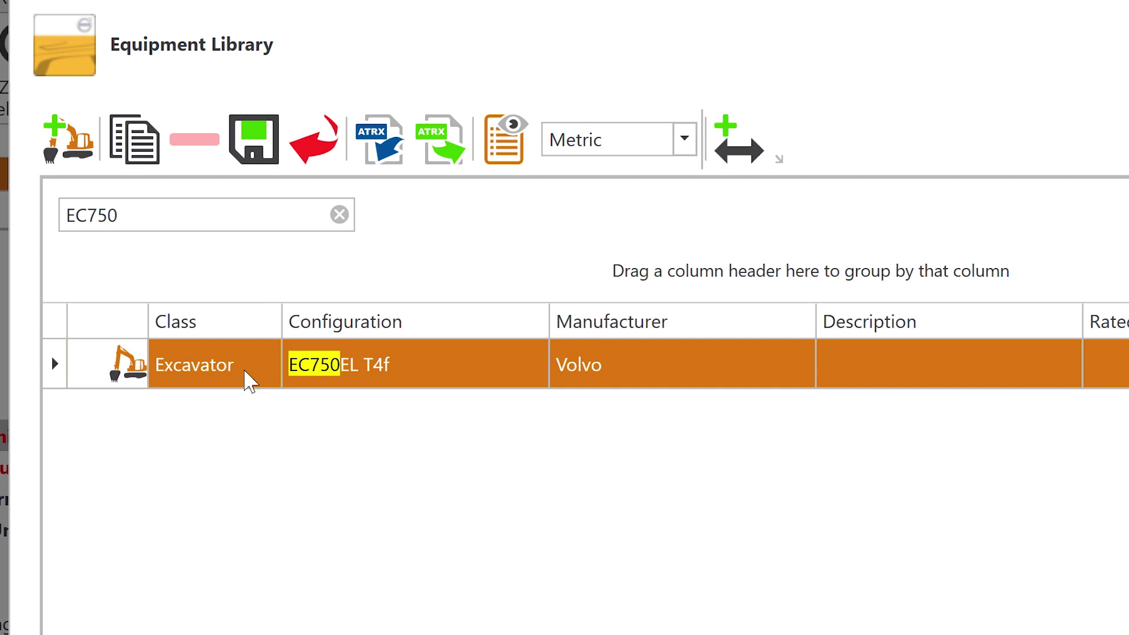
- Search for A35 and add the Volvo A35G T4f Gen 2 hauler as a load & haul type
{"action": "left_click", "coordinate": [82, 229]}
{"action": "key", "text": "ctrl+a"}
{"action": "key", "text": "BackSpace"}
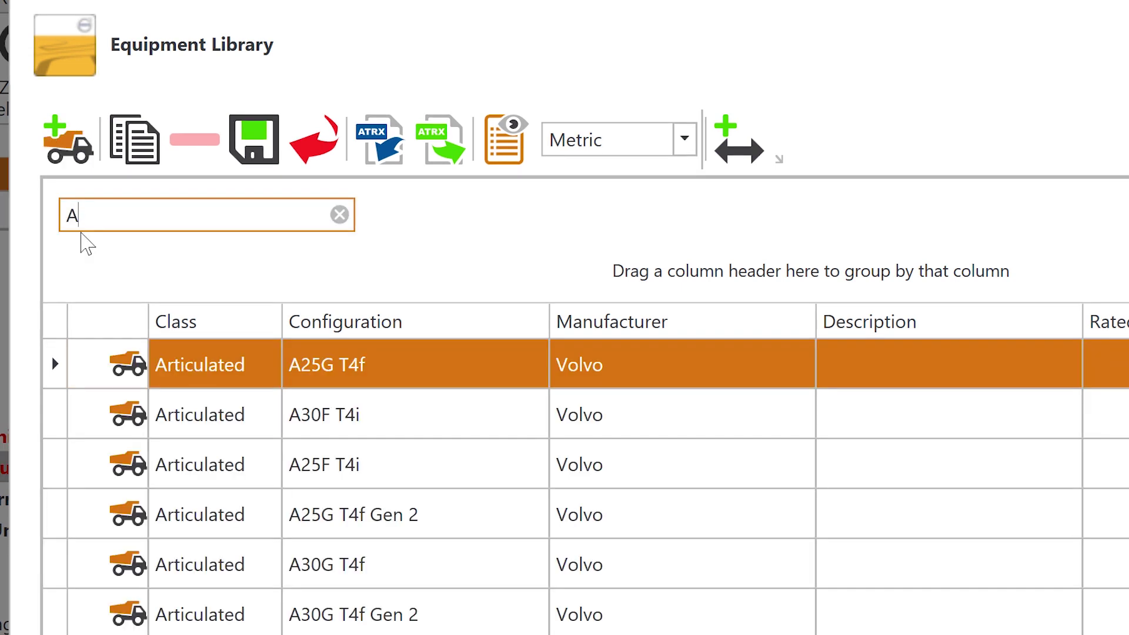
{"action": "type", "text": "A35"}
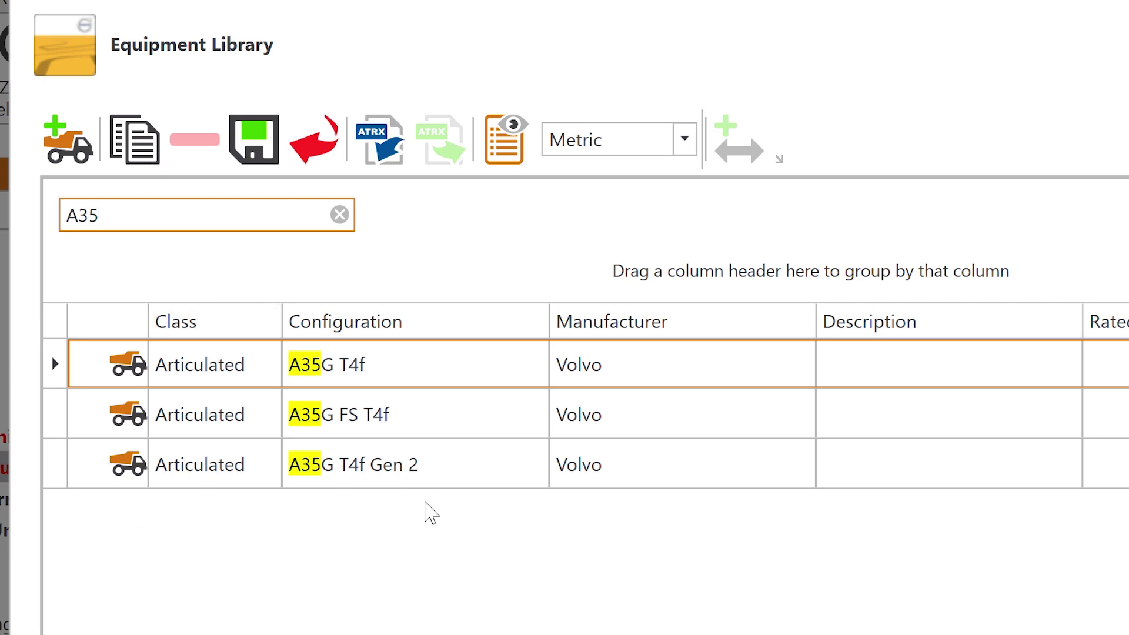
{"action": "left_click", "coordinate": [377, 476]}
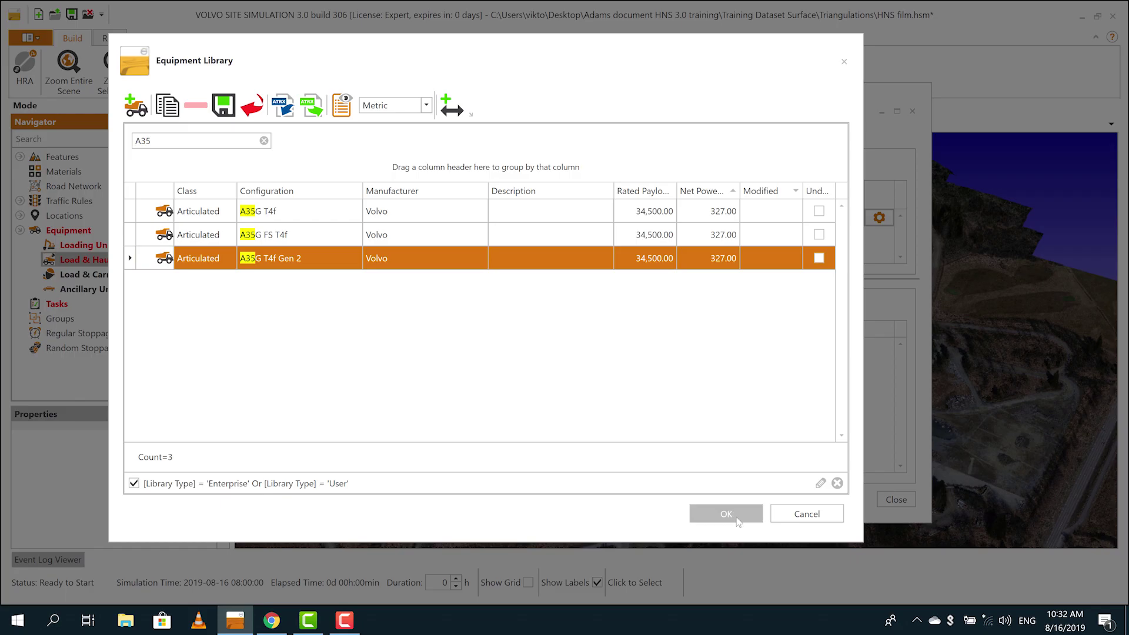
{"action": "left_click", "coordinate": [732, 515]}
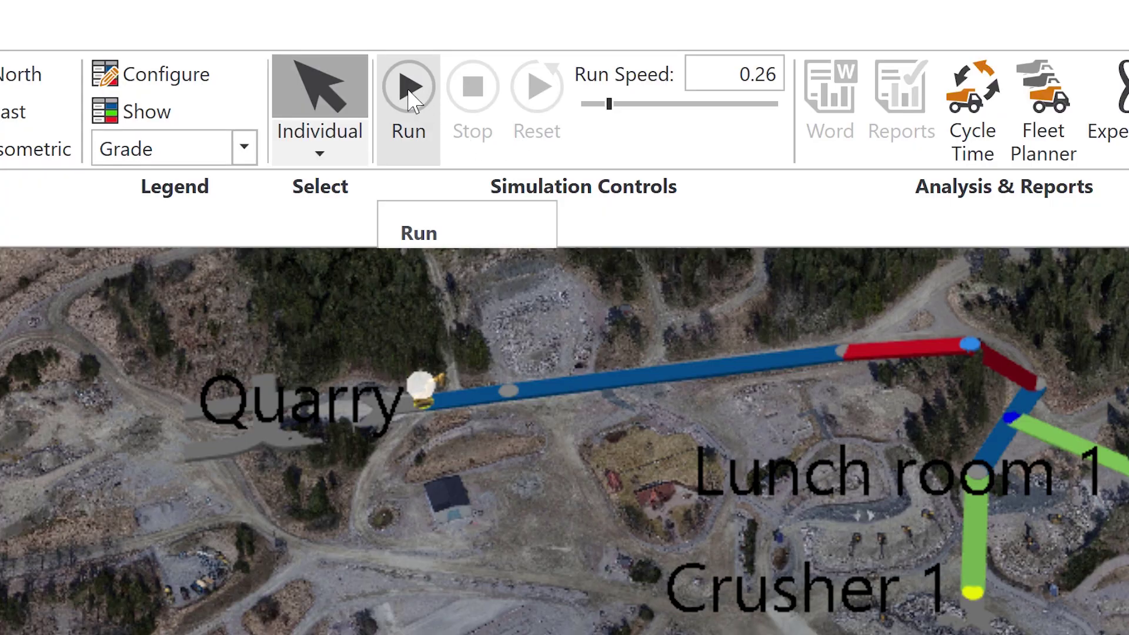
- Run the five-truck simulation, check hauler states (about 42% blocked), and configure Load & Haul Units
{"action": "left_click", "coordinate": [408, 90]}
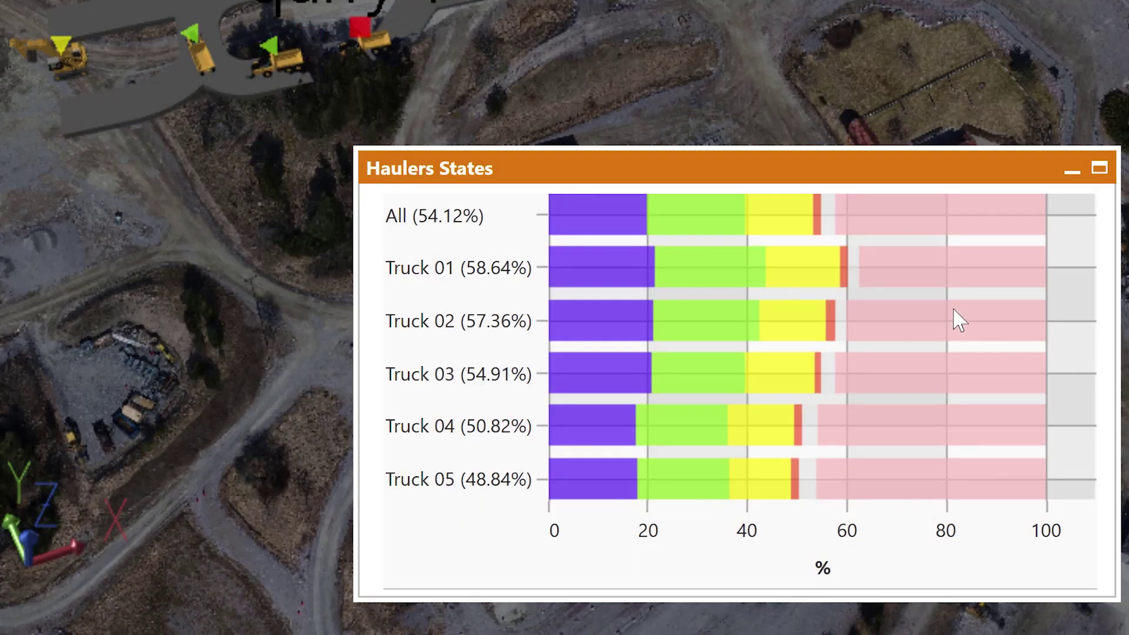
{"action": "mouse_move", "coordinate": [833, 206]}
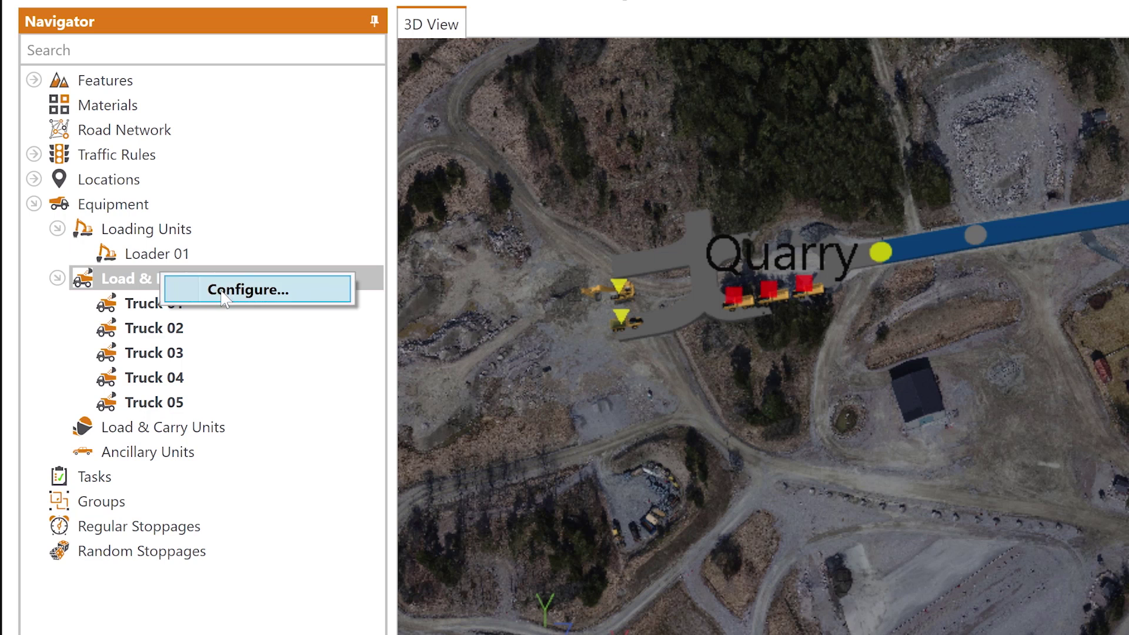
{"action": "left_click", "coordinate": [224, 292]}
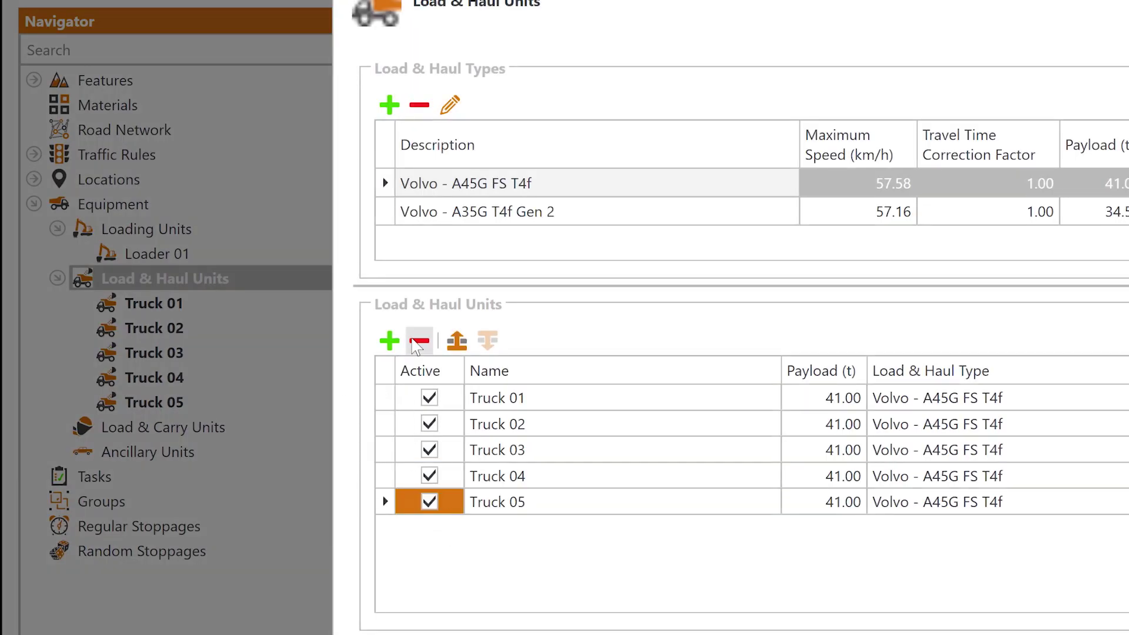
- Delete Truck 05 and Truck 04, leaving three A45G haulers
{"action": "left_click", "coordinate": [416, 346]}
{"action": "left_click", "coordinate": [416, 346]}
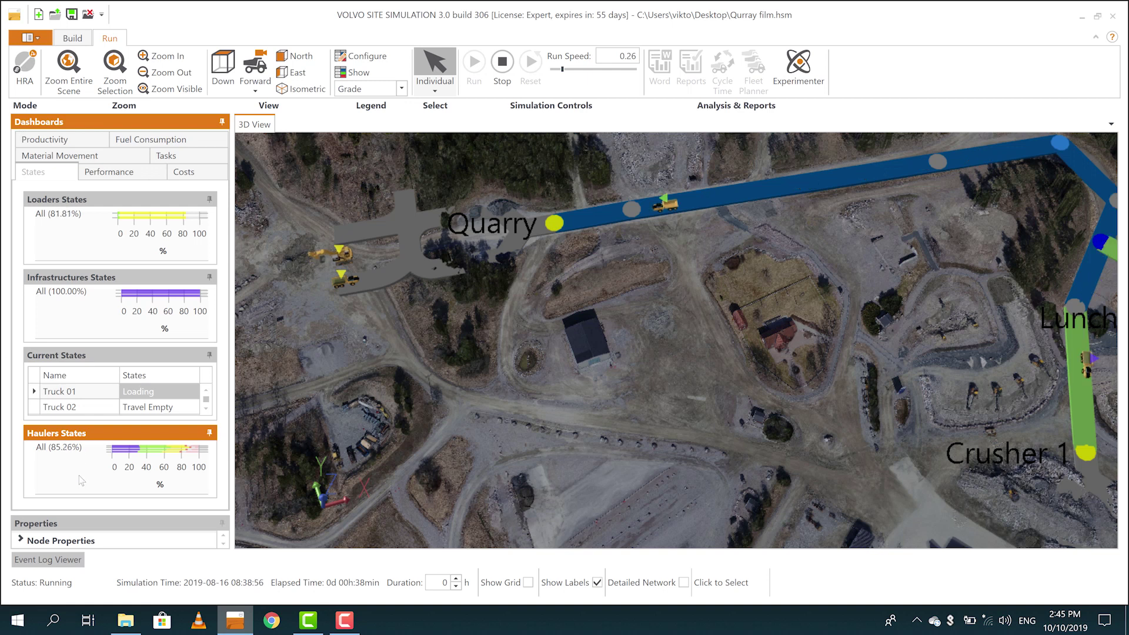
- Undock the Haulers States and Hauler Total charts and enlarge the fuel chart to show all three trucks
{"action": "left_click_drag", "start_coordinate": [617, 317], "coordinate": [668, 306]}
{"action": "mouse_move", "coordinate": [665, 300]}
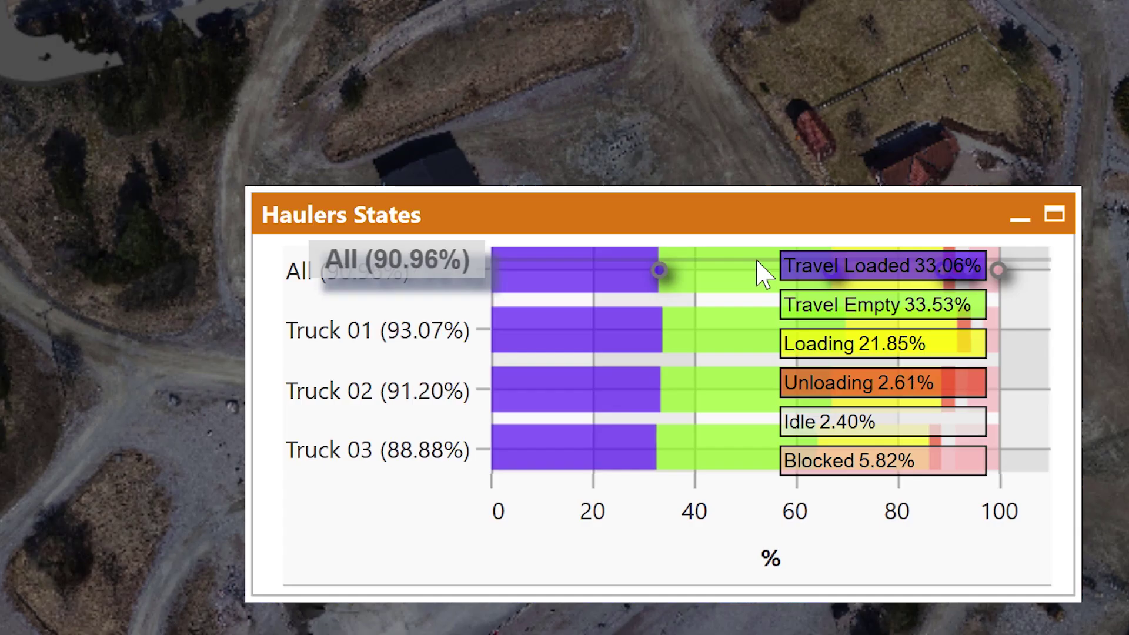
{"action": "mouse_move", "coordinate": [750, 348]}
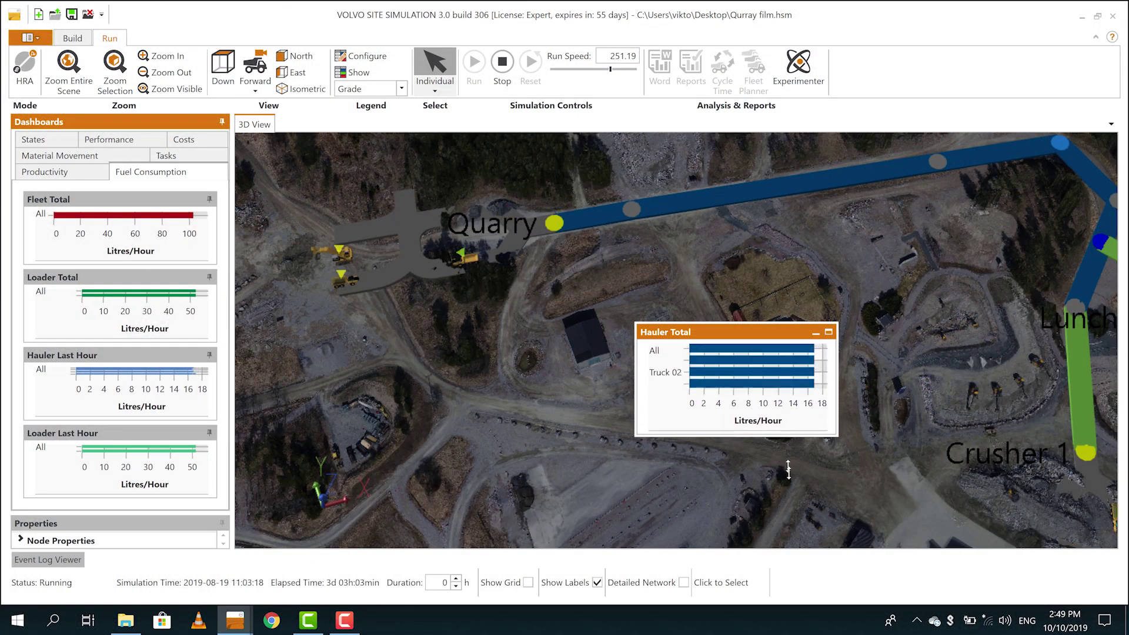
{"action": "left_click_drag", "start_coordinate": [788, 470], "coordinate": [783, 505]}
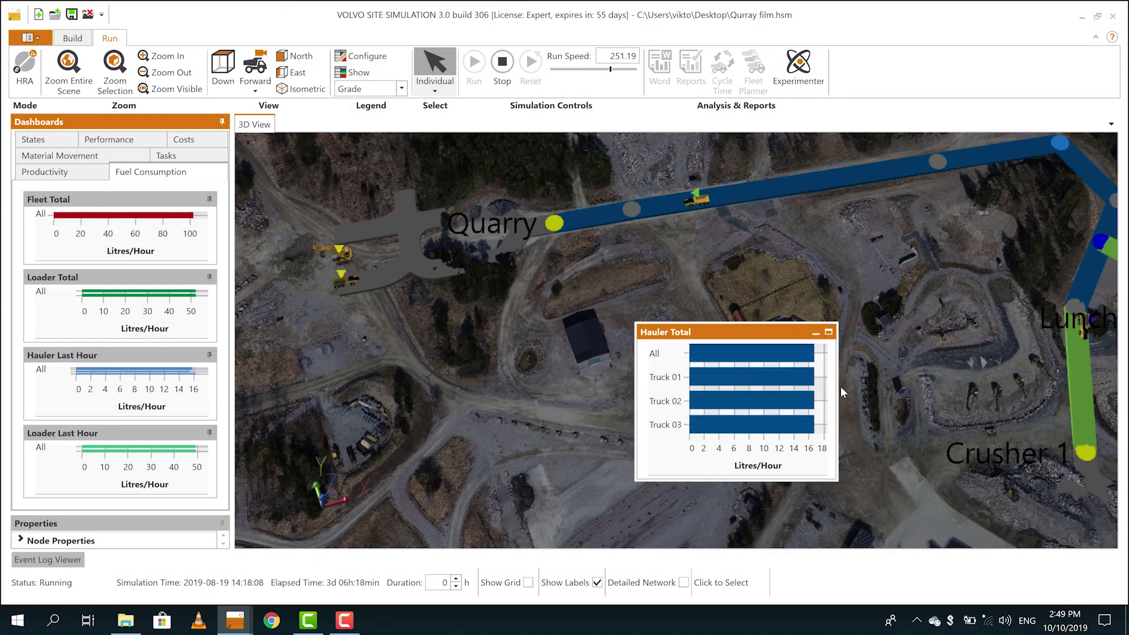
{"action": "left_click_drag", "start_coordinate": [880, 386], "coordinate": [893, 383]}
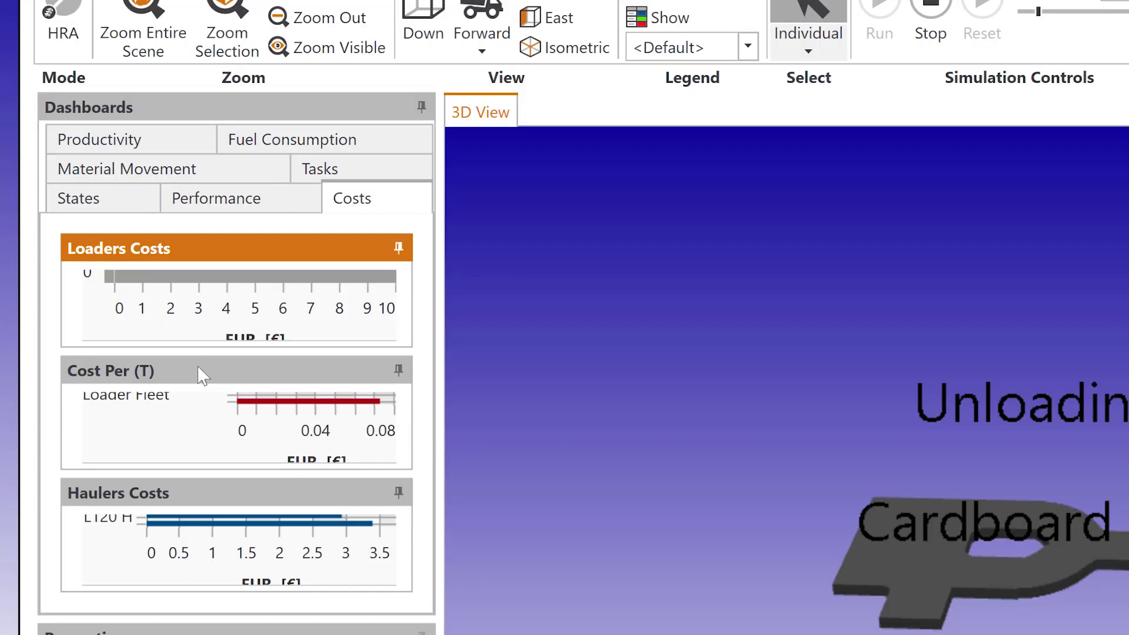
- Float the Cost Per (T) chart from the cost dashboard over the 3D view
{"action": "left_click_drag", "start_coordinate": [199, 371], "coordinate": [594, 151]}
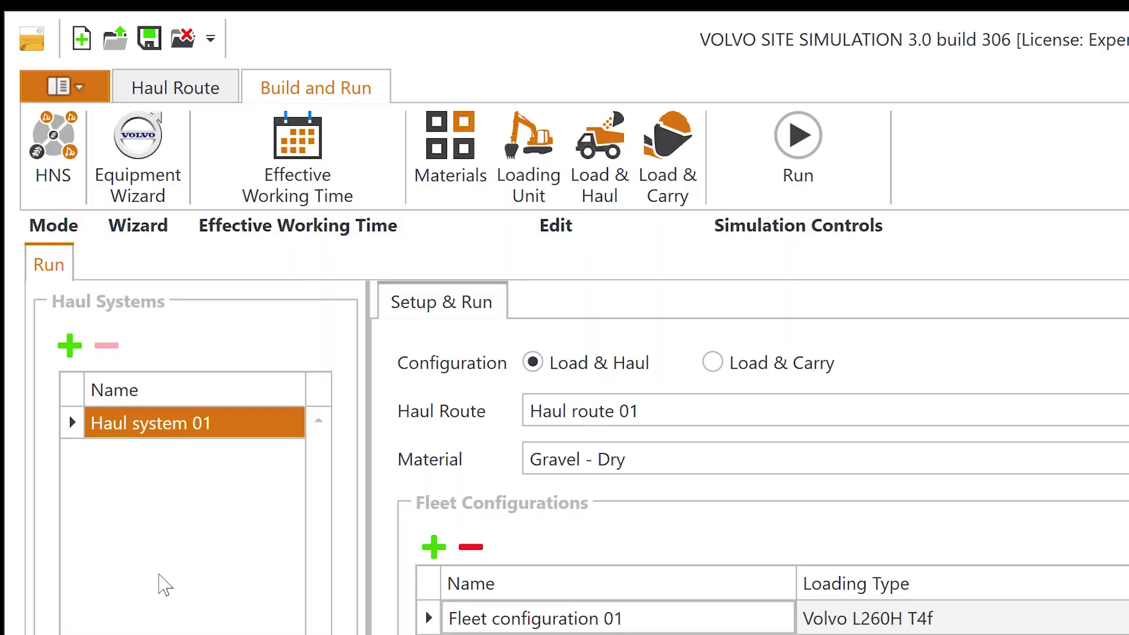
- Fill Ground Structure 1.00 down every Haul route 01 section, then return to Build and Run
{"action": "left_click", "coordinate": [180, 94]}
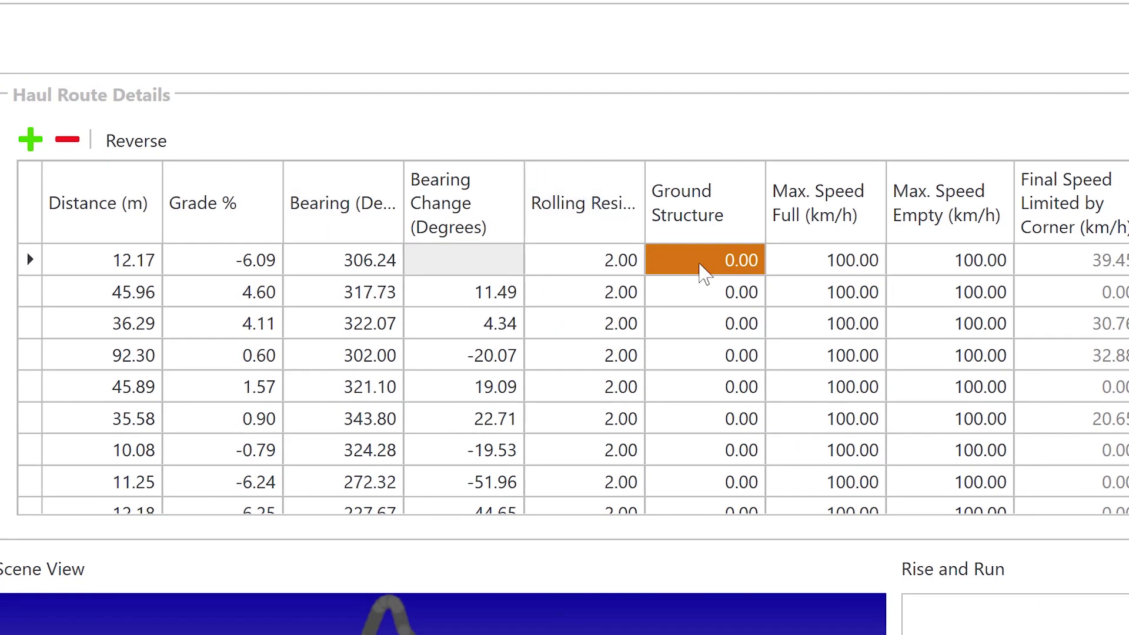
{"action": "left_click", "coordinate": [703, 272]}
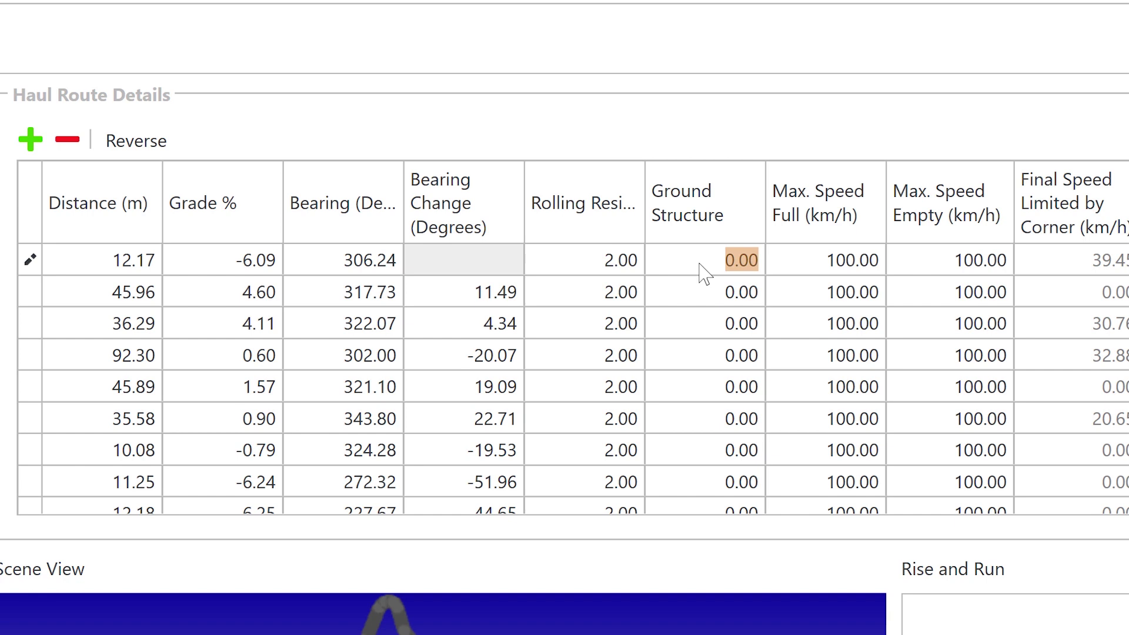
{"action": "key", "text": "Return"}
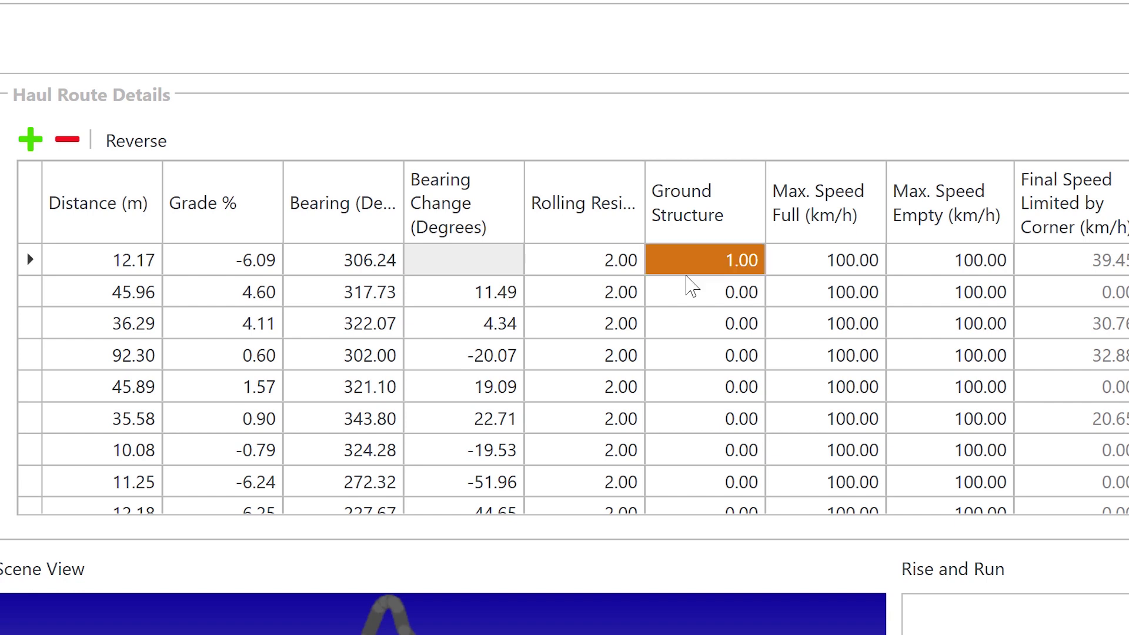
{"action": "left_click_drag", "start_coordinate": [699, 303], "coordinate": [714, 561]}
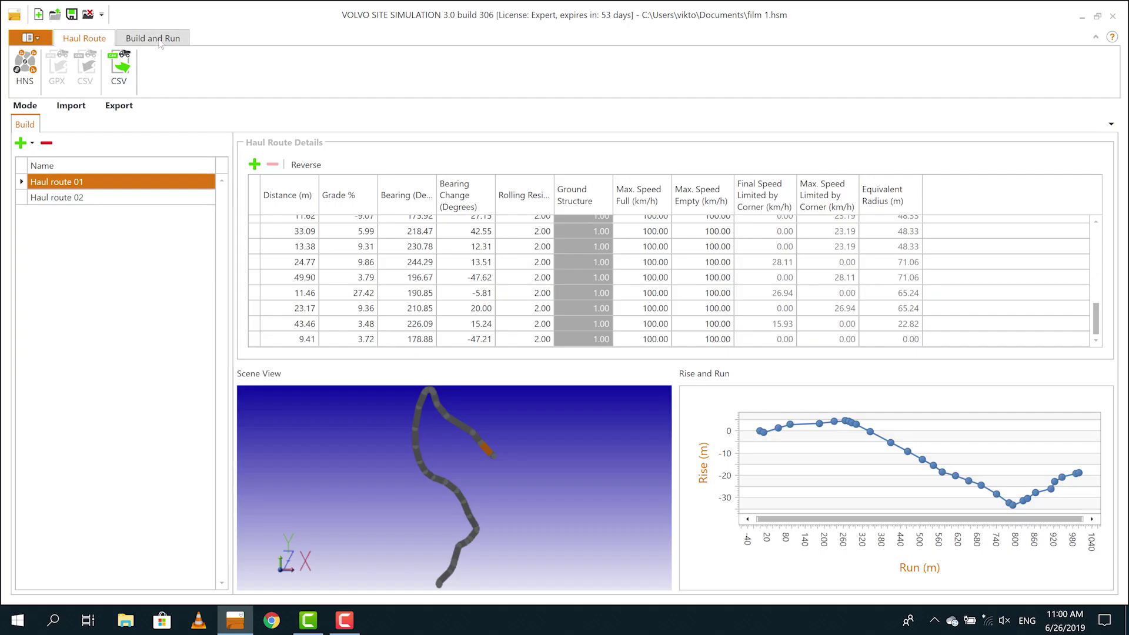
{"action": "left_click", "coordinate": [154, 39]}
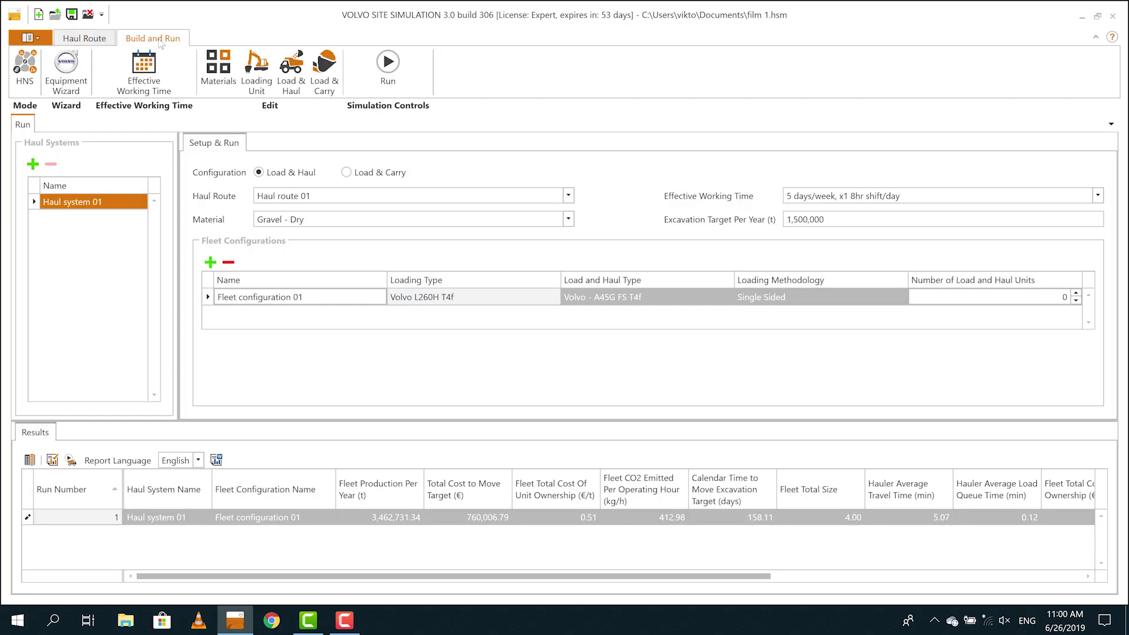
- Run the Haul system 01 simulation to add a new results row
{"action": "left_click", "coordinate": [387, 62]}
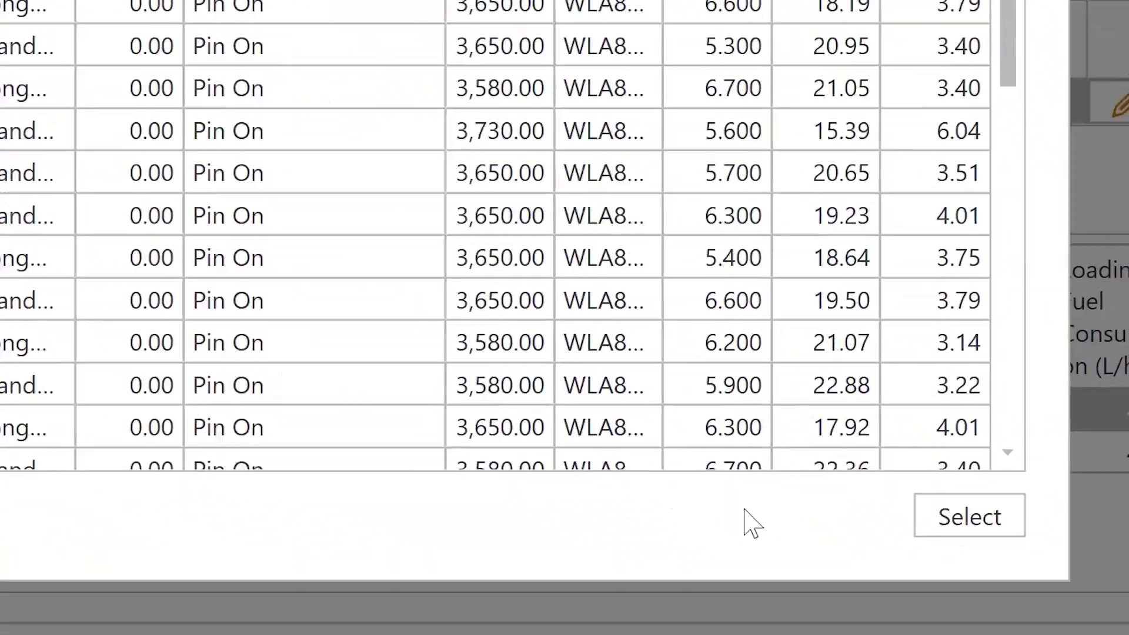
- Select the 6.20 m³ heavy-duty general purpose bucket and set BSS to Yes
{"action": "left_click", "coordinate": [961, 523]}
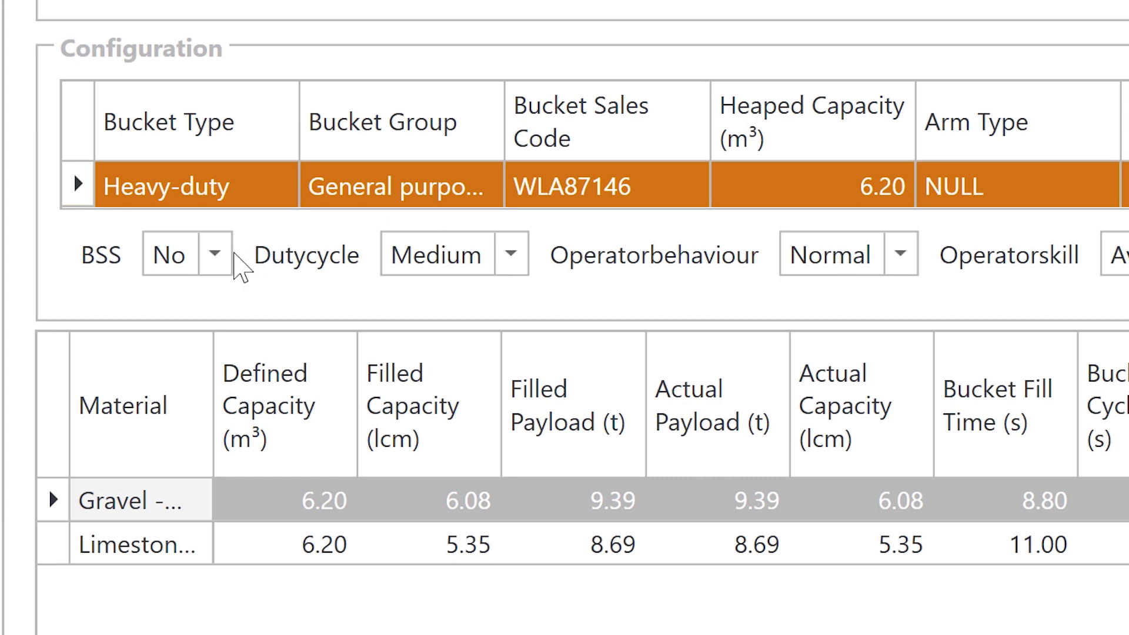
{"action": "left_click", "coordinate": [215, 254]}
{"action": "left_click", "coordinate": [207, 342]}
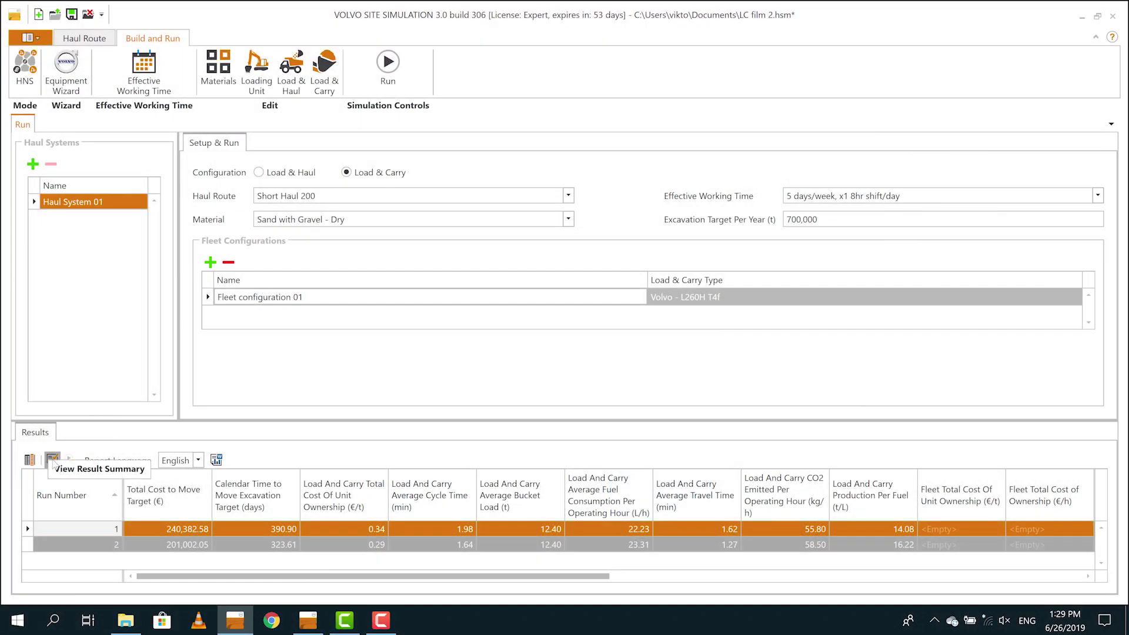
{"action": "left_click", "coordinate": [52, 459]}
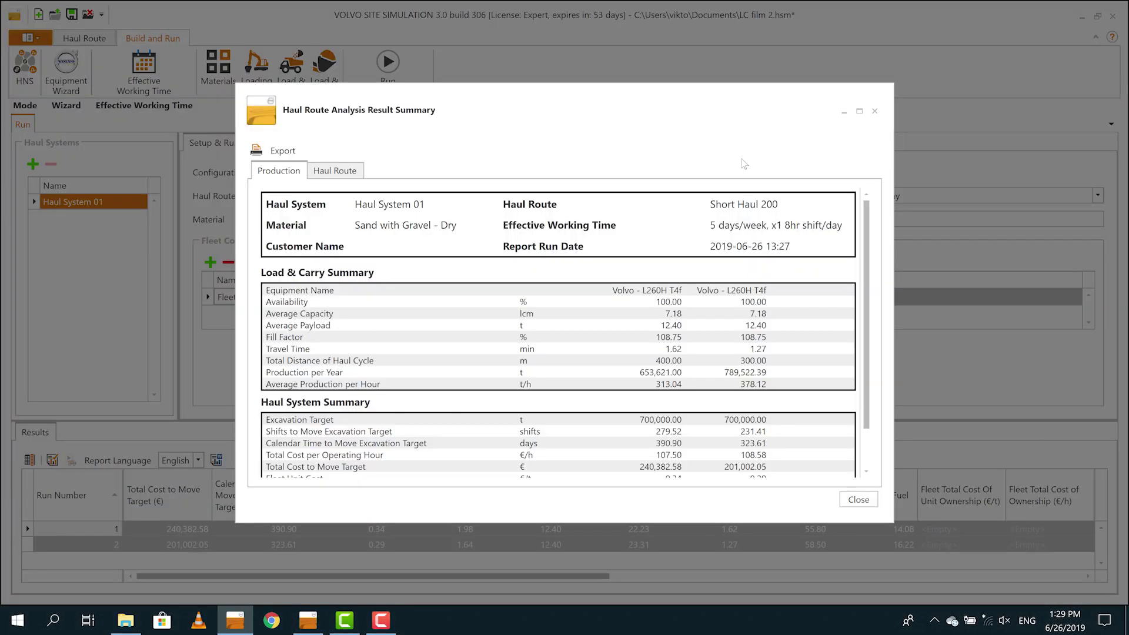
{"action": "left_click", "coordinate": [859, 112]}
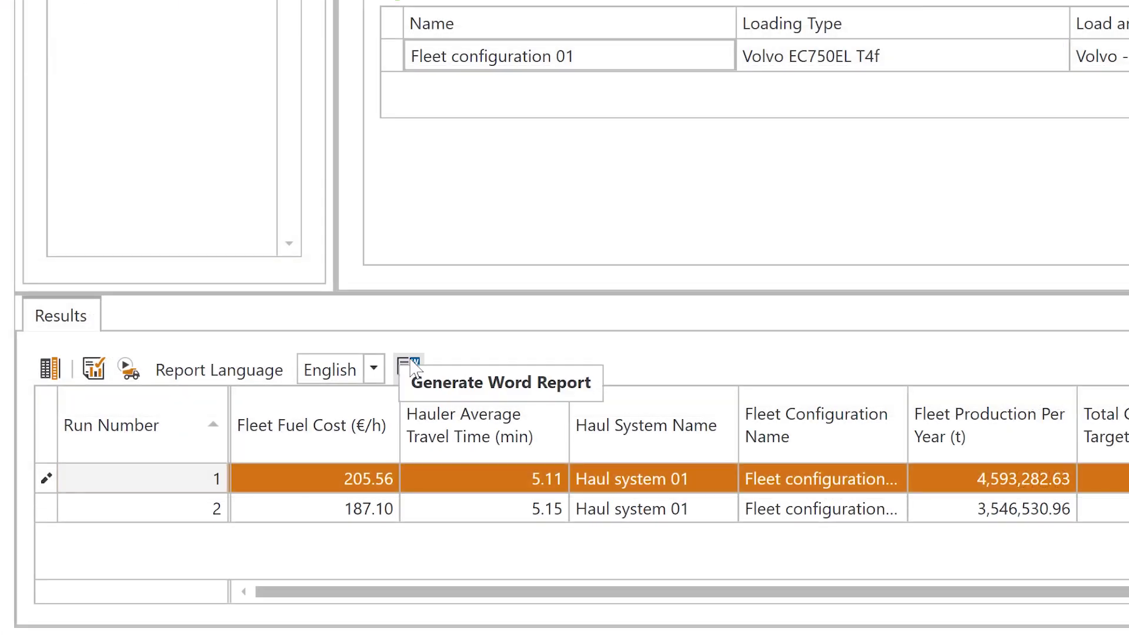
- Generate the Word expert report and scroll down to section 4 Production analysis
{"action": "left_click", "coordinate": [411, 365]}
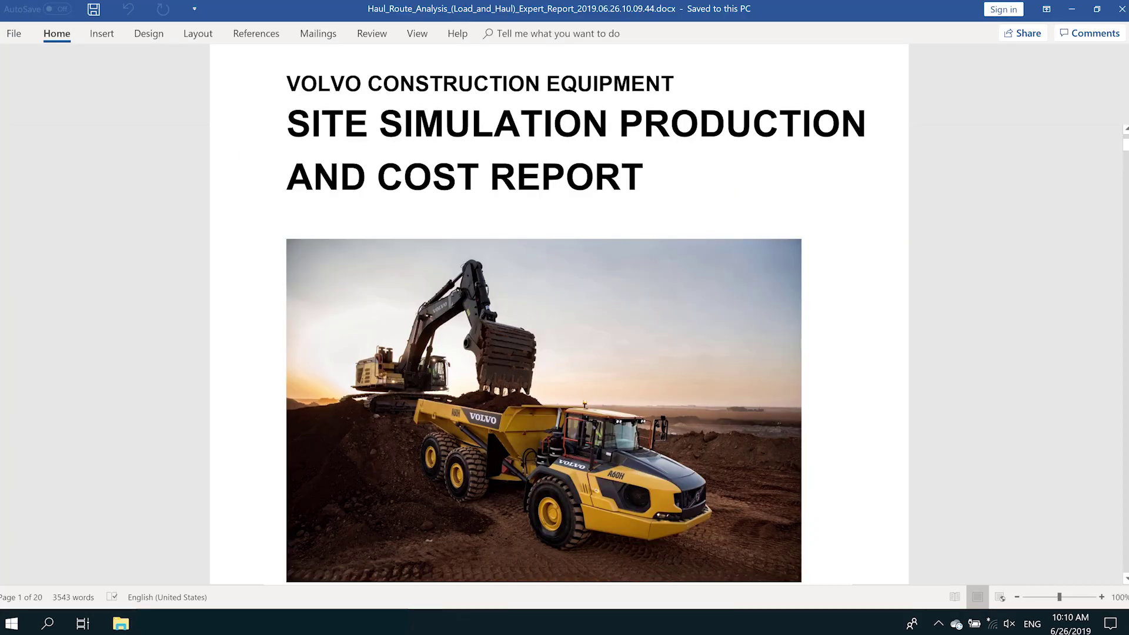
{"action": "scroll", "coordinate": [543, 315], "scroll_direction": "down", "scroll_amount": 5}
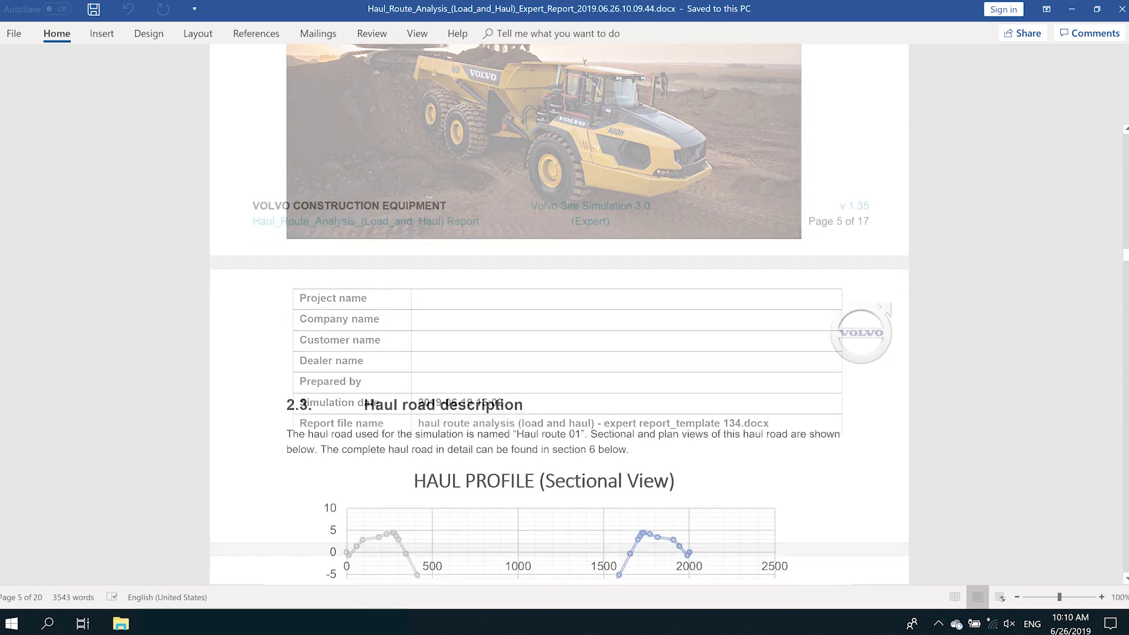
{"action": "scroll", "coordinate": [559, 315], "scroll_direction": "down", "scroll_amount": 3}
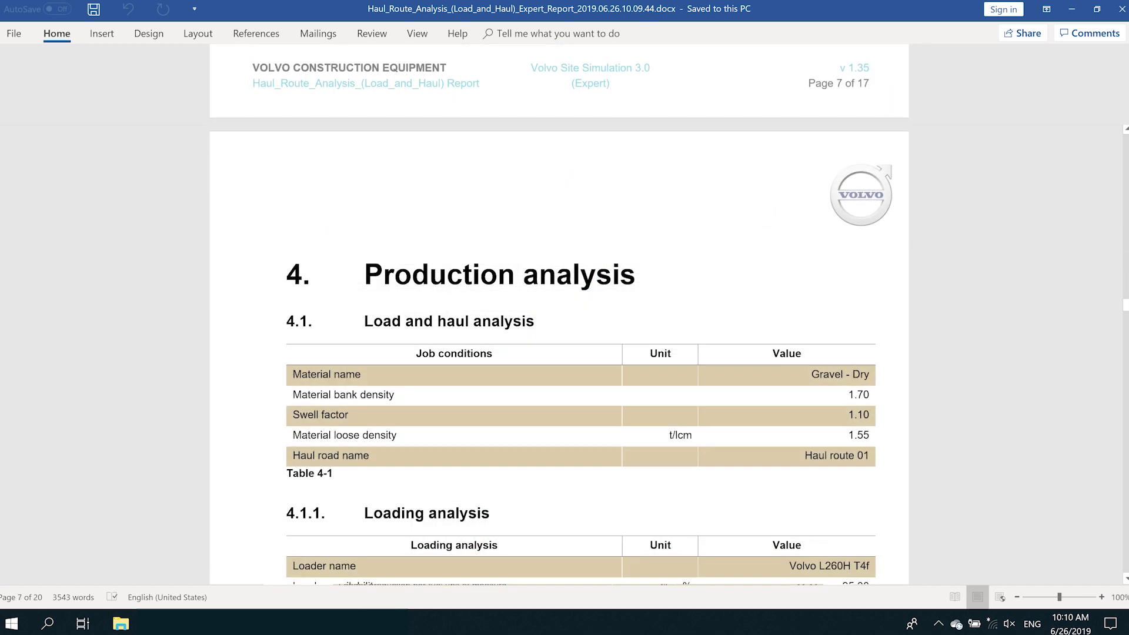
{"action": "scroll", "coordinate": [558, 315], "scroll_direction": "down", "scroll_amount": 3}
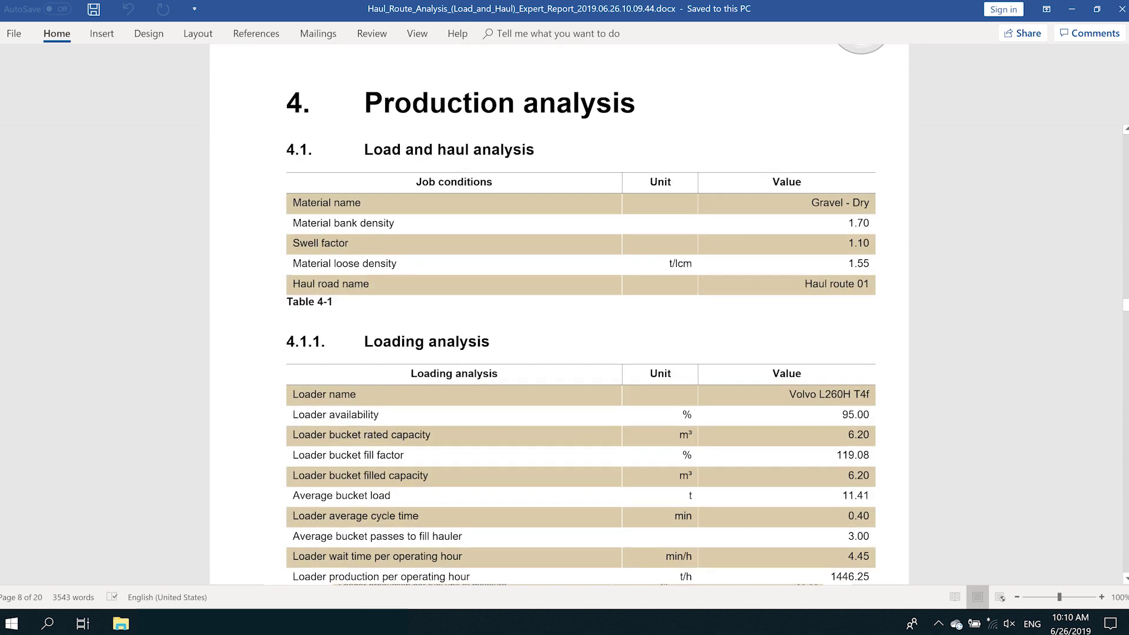